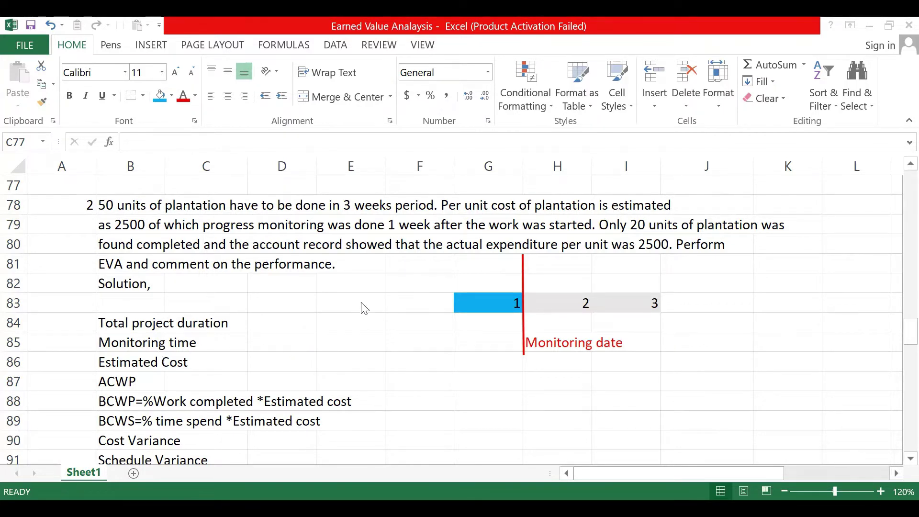
Enter the total project duration as 3 in F84 with the unit "weeks" in G84
key("Escape")
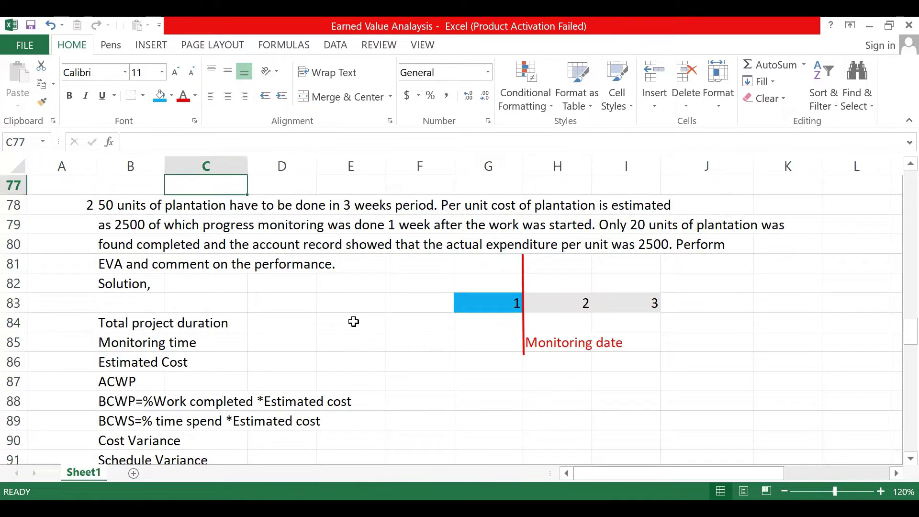
left_click(404, 326)
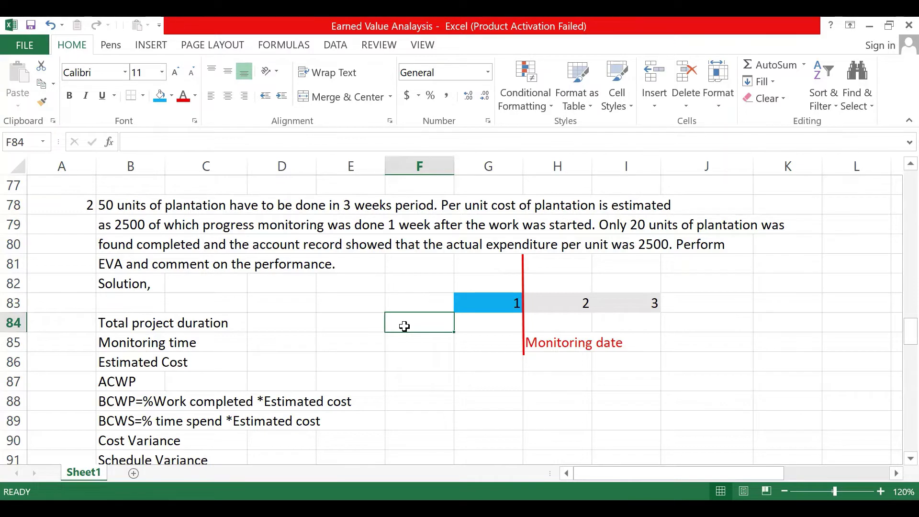
type("3 w")
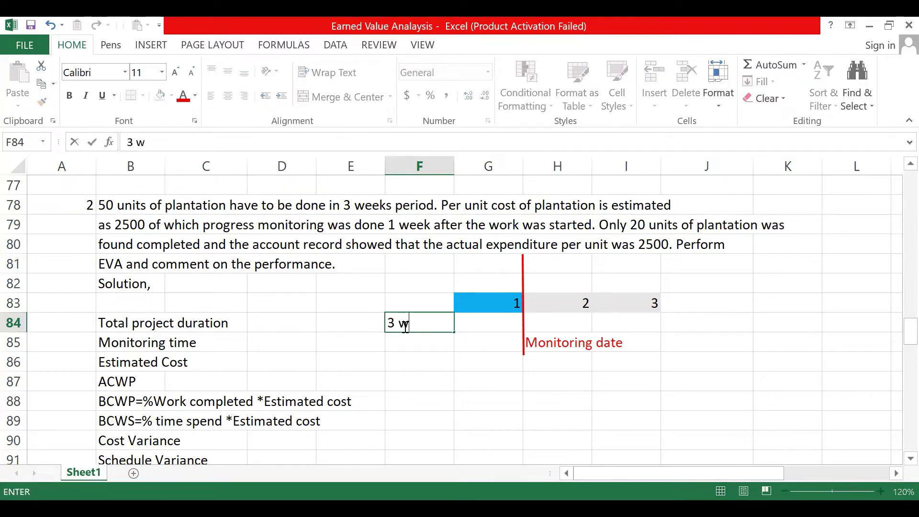
key("BackSpace")
key("Tab")
type("weeks")
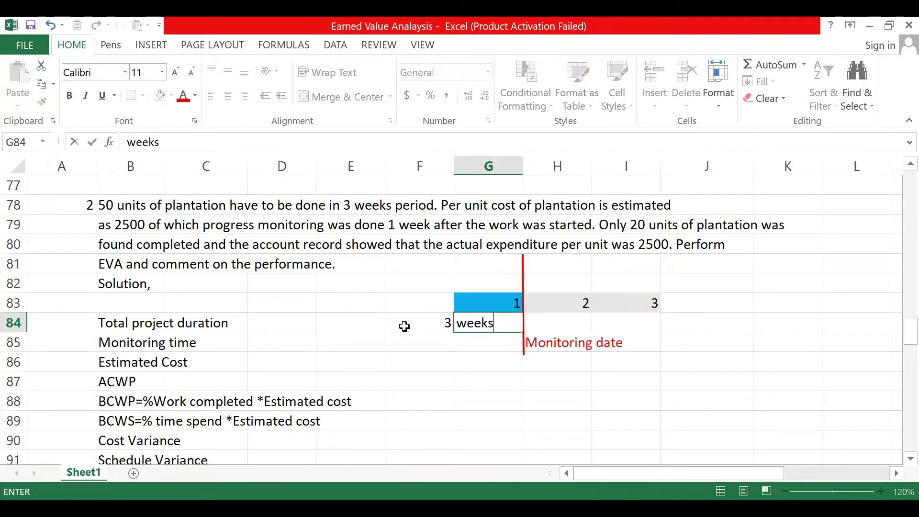
Enter "After 1 week" as the monitoring time in F85
left_click(409, 343)
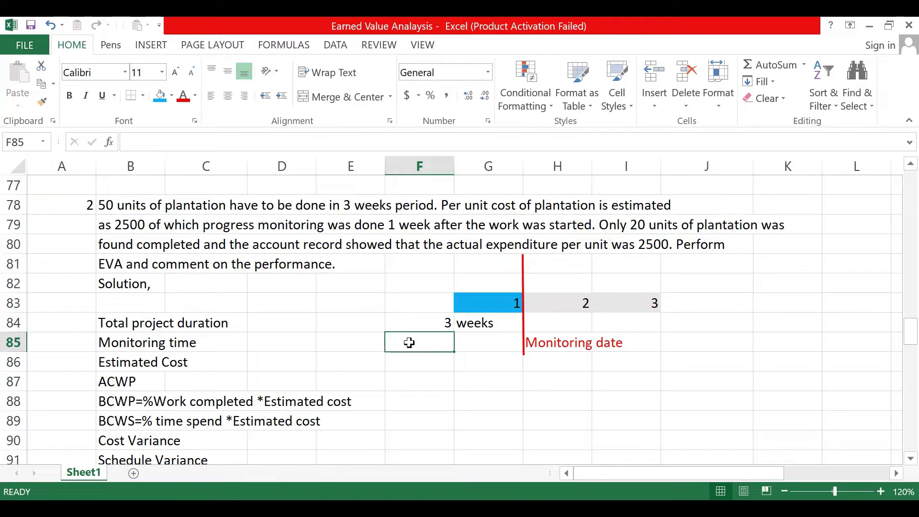
type("After 1")
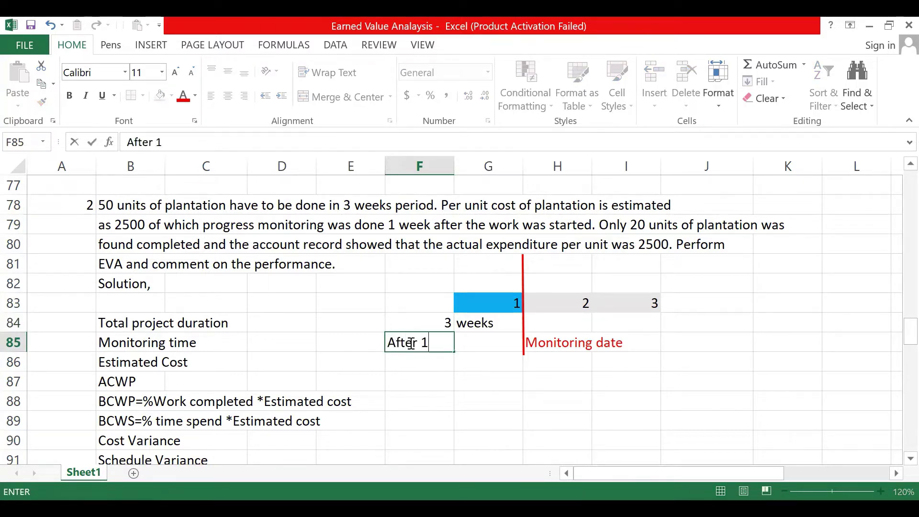
type(" week")
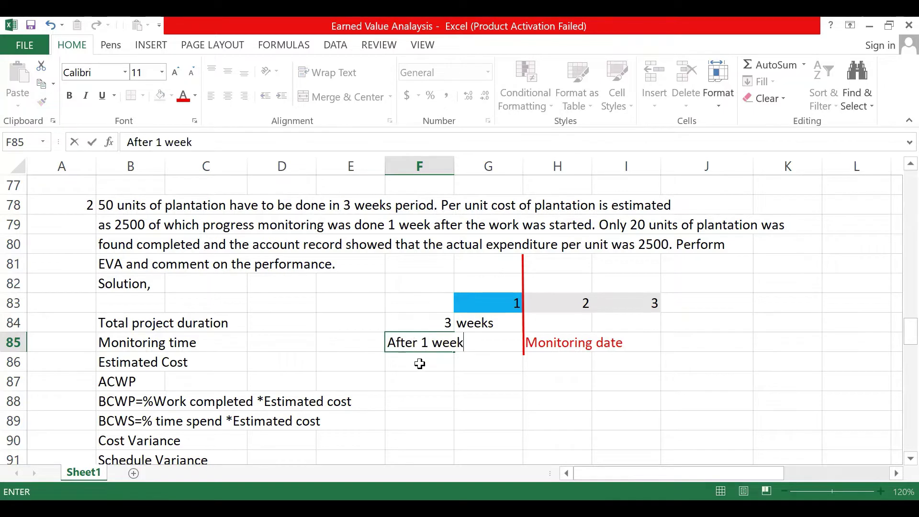
Calculate the estimated cost in F86 with the formula =2500*50
left_click(419, 363)
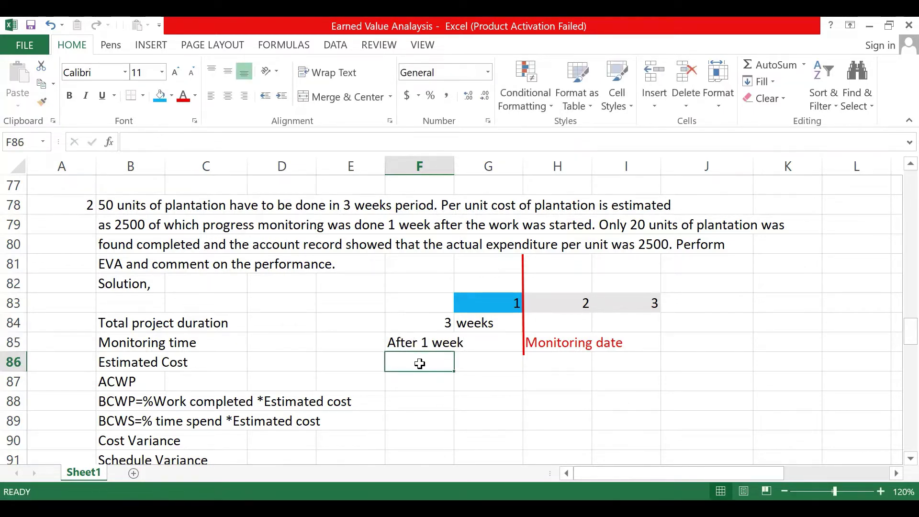
type("=")
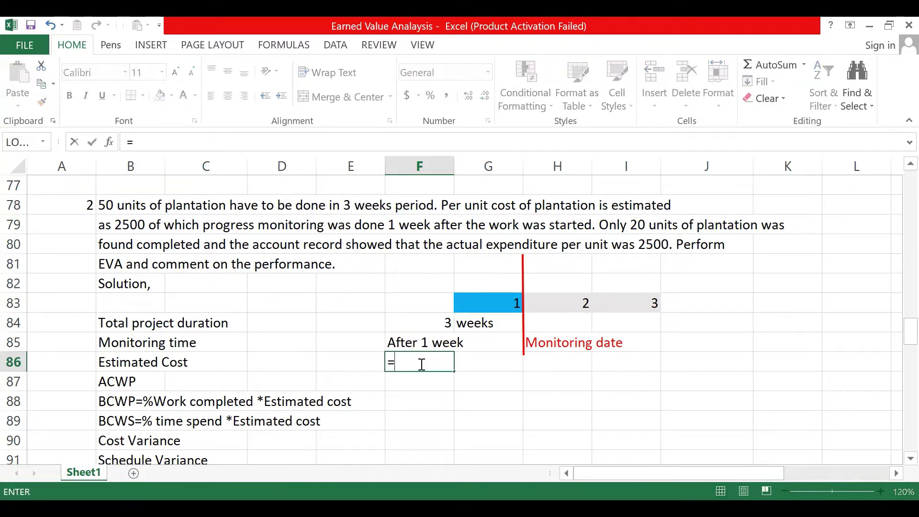
type("2500")
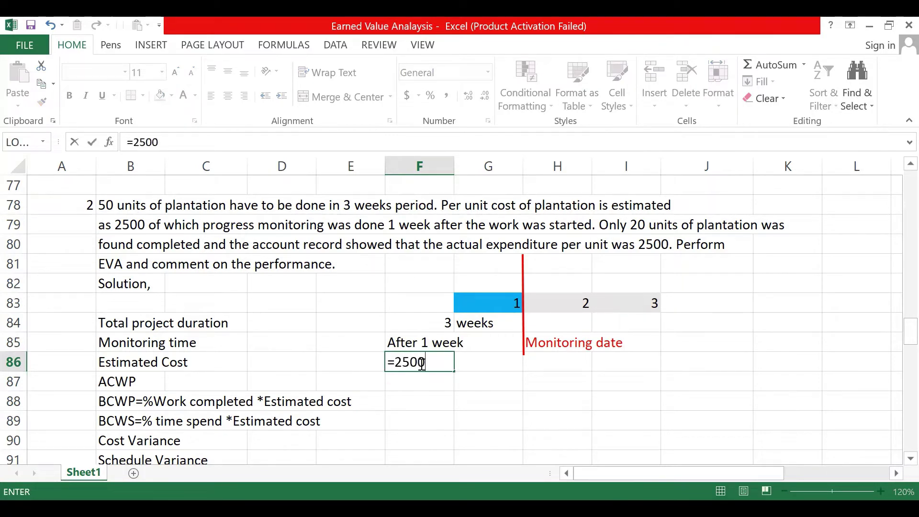
type("*50")
key("Return")
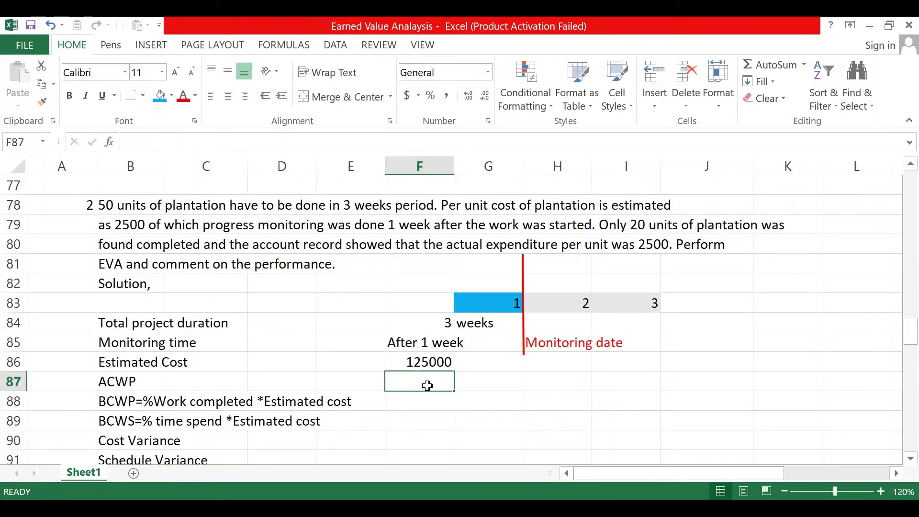
Calculate the ACWP in F87 with the formula =(2500*20)
type("=(")
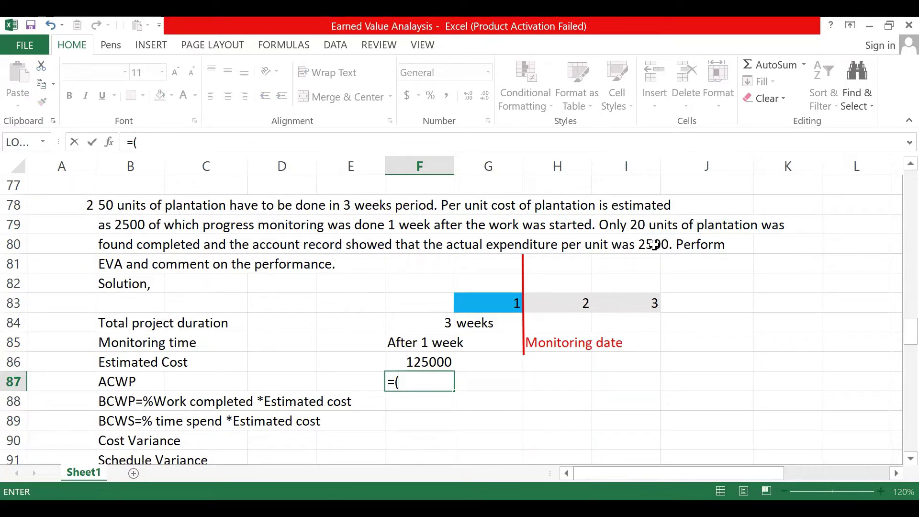
type("2500*")
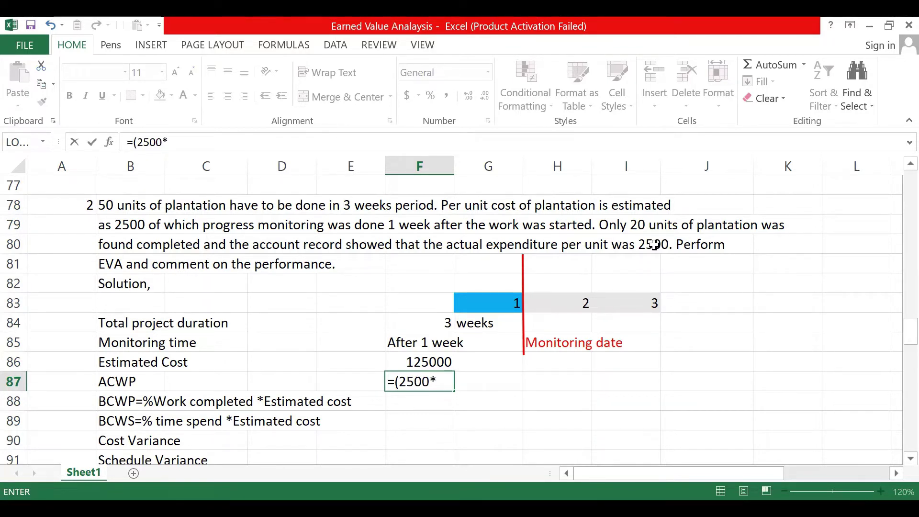
type("20)")
key("Return")
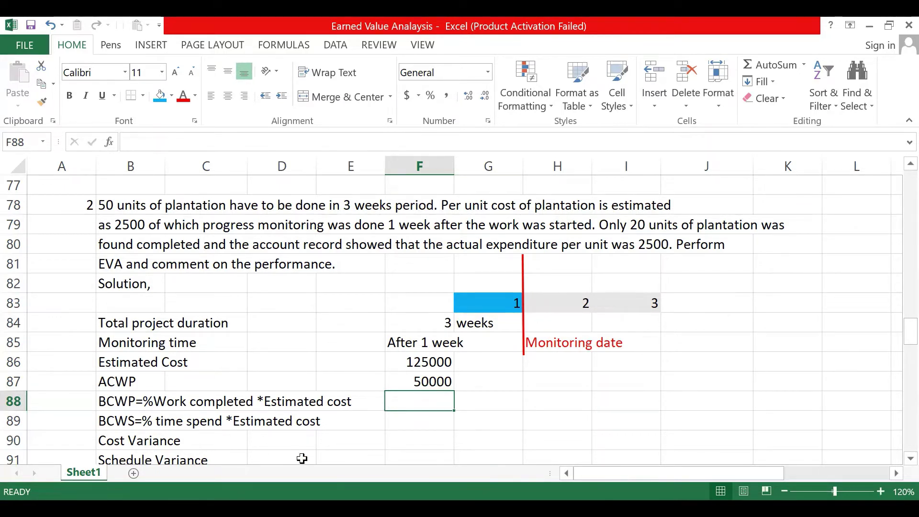
Calculate the BCWP in F88 as the completed share of the estimated cost with =20/50*F86
type("=")
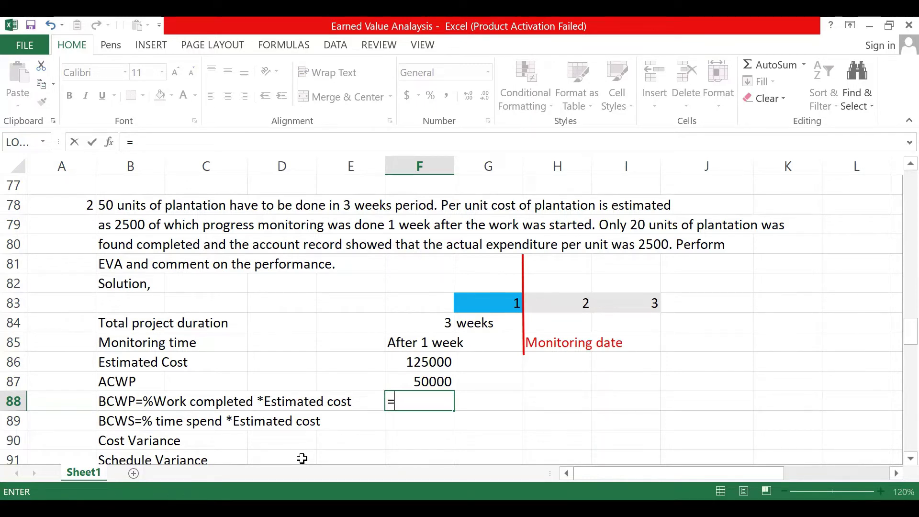
type("20/50")
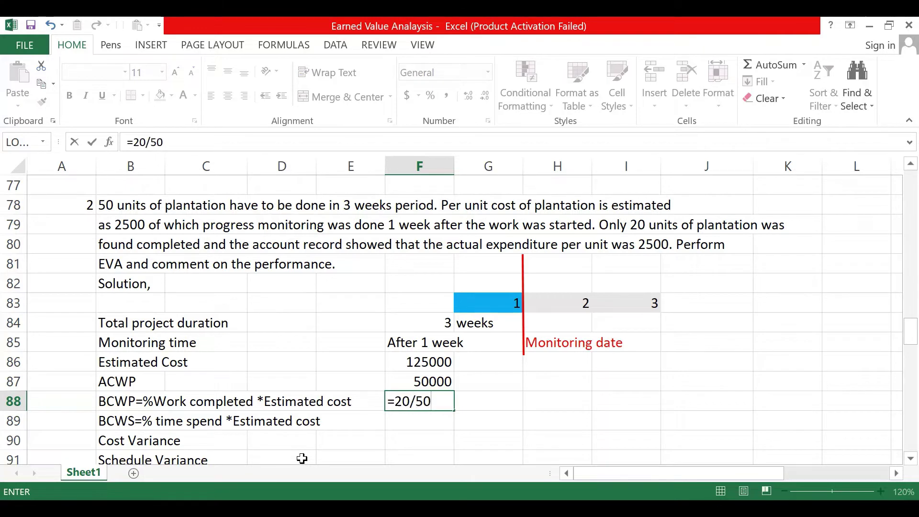
type("*")
left_click(420, 361)
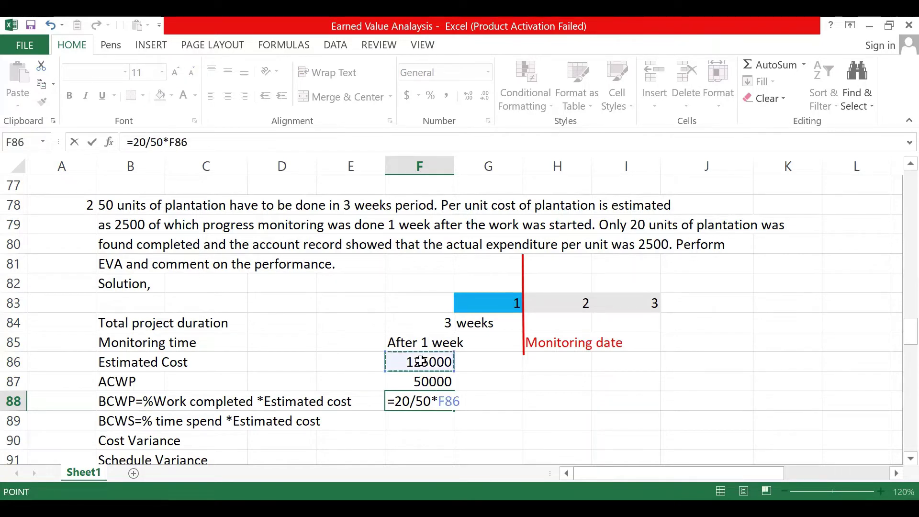
key("Return")
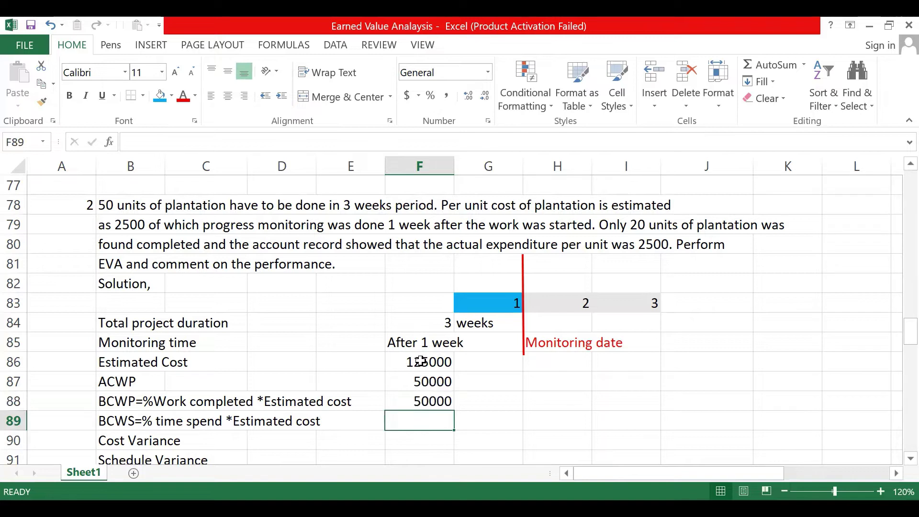
Calculate the BCWS in F89 as the elapsed time share of the estimated cost with =1/3*F86
type("=")
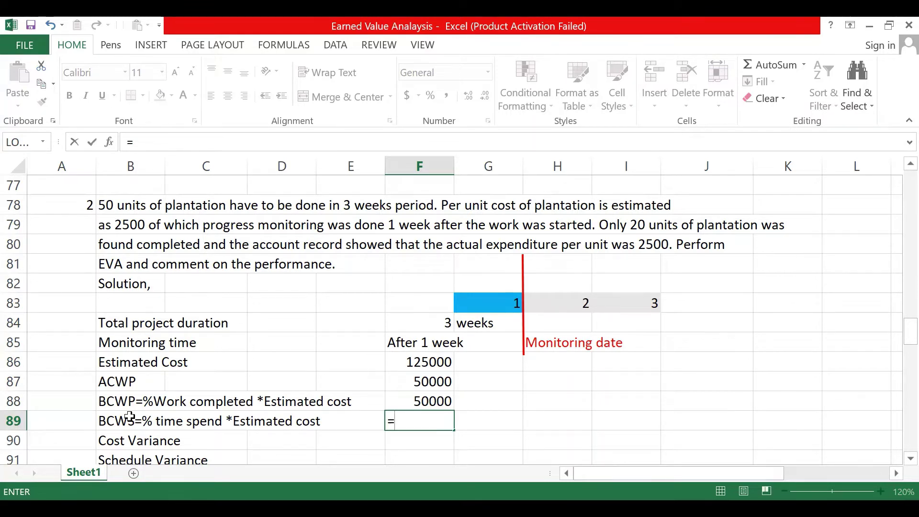
type("1/3*")
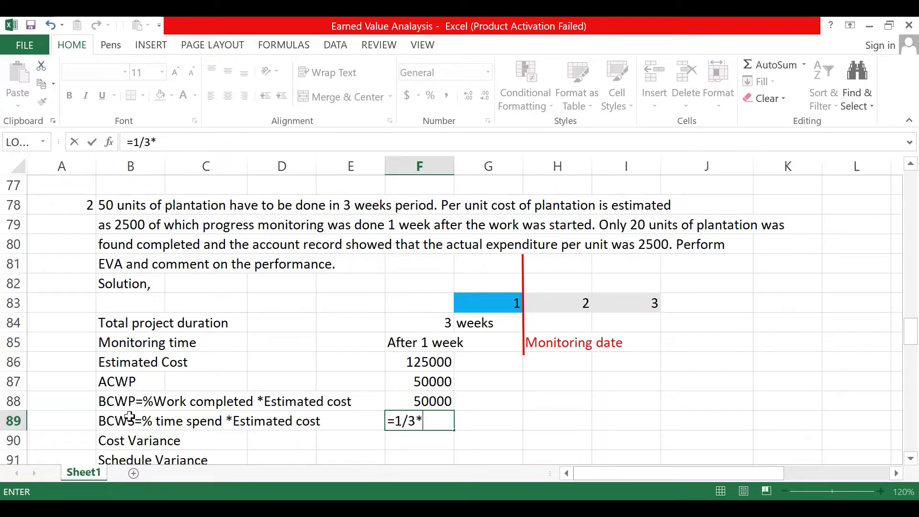
left_click(409, 361)
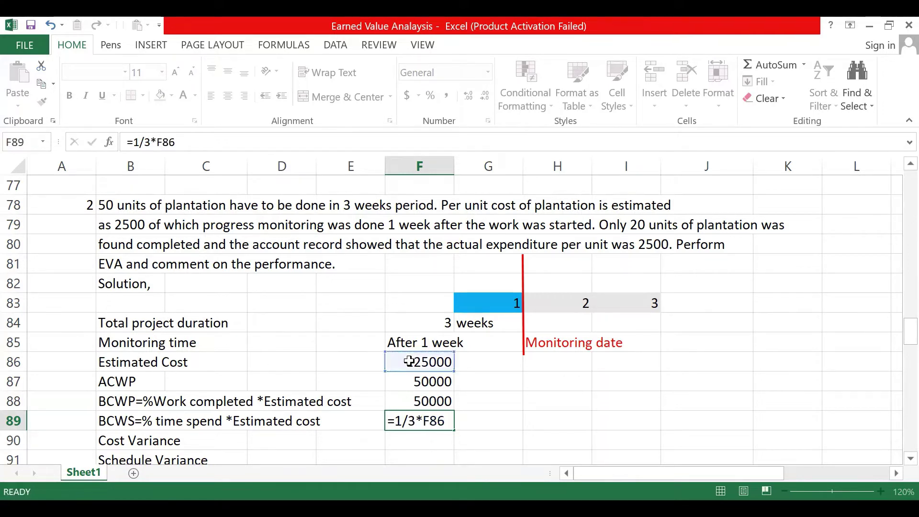
key("Return")
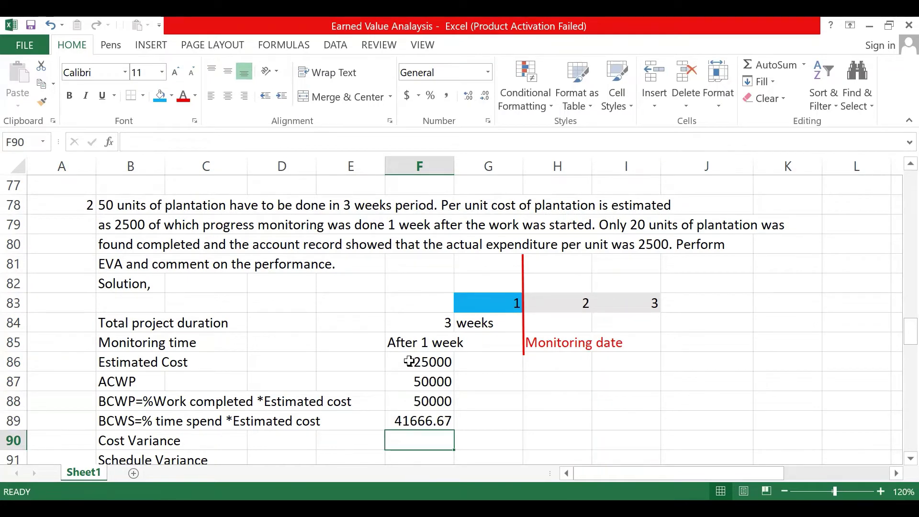
Extend the Cost Variance label in B90 to read "Cost Variance=BCWP-ACWP"
double_click(126, 440)
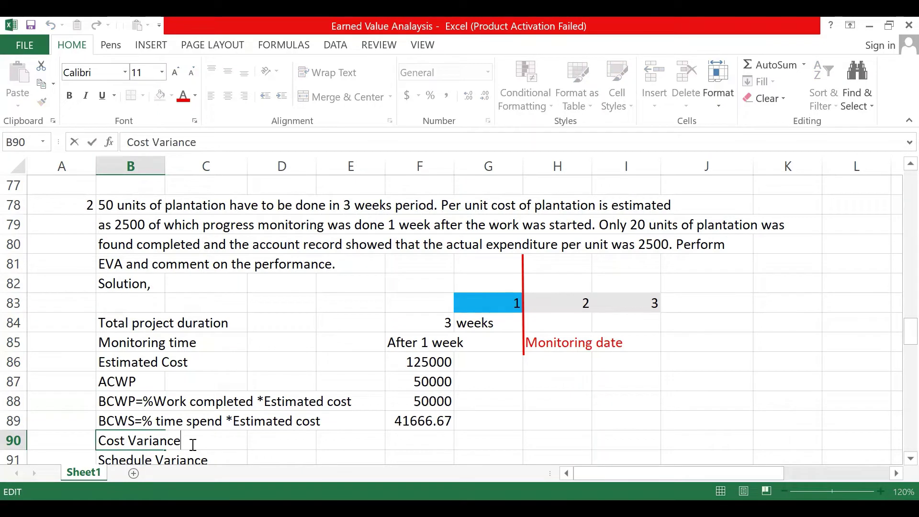
type("=BCWP")
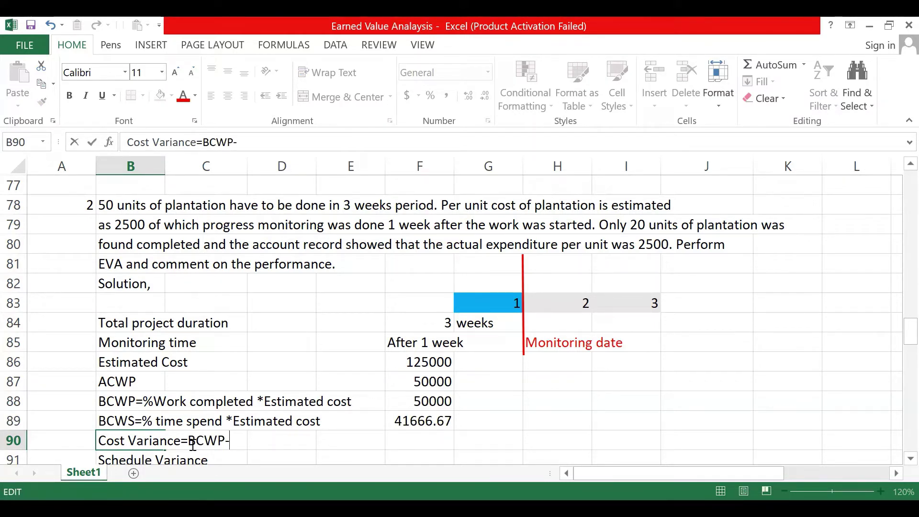
type("-ACWP")
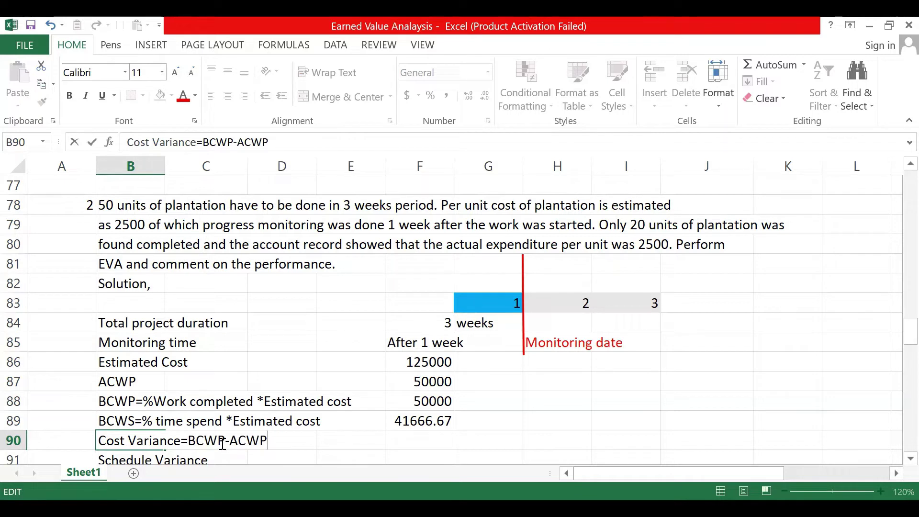
left_click_drag(221, 441, 209, 439)
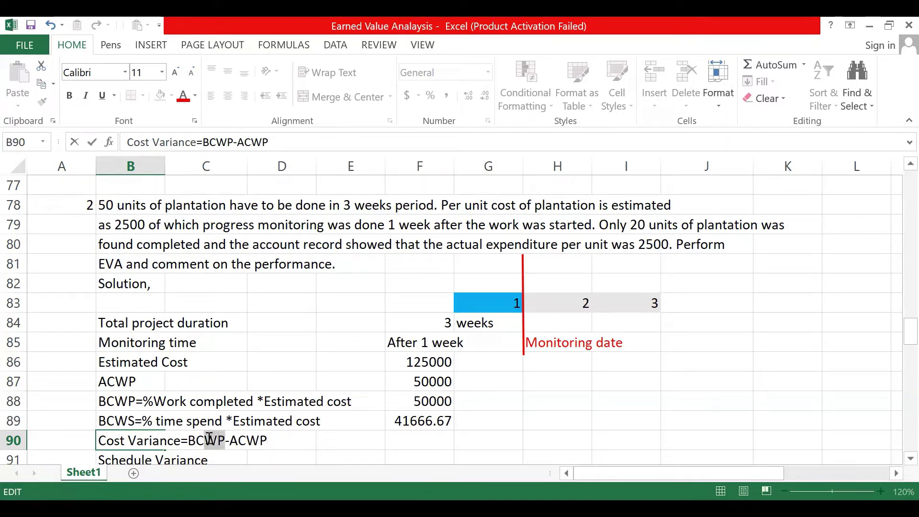
left_click_drag(267, 441, 247, 440)
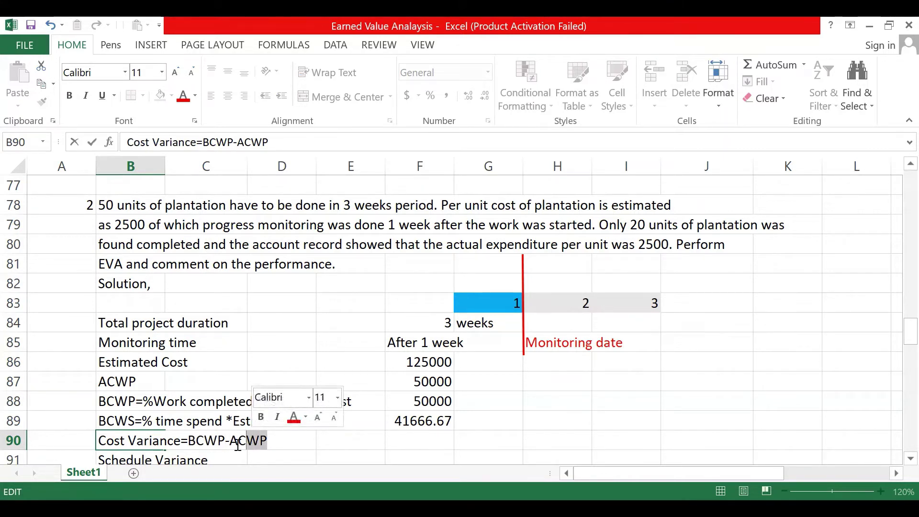
Calculate the cost variance in F90 by subtracting the ACWP from the BCWP with =F88-F87
left_click(405, 441)
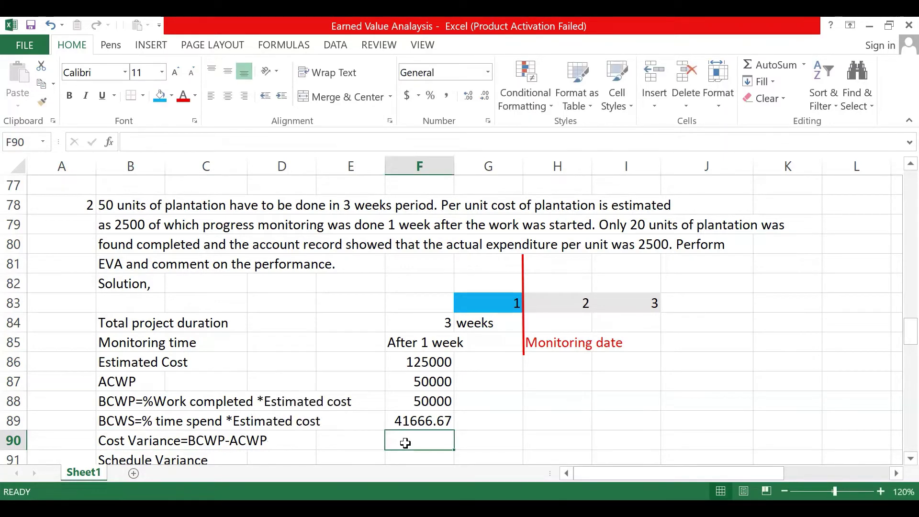
type("=")
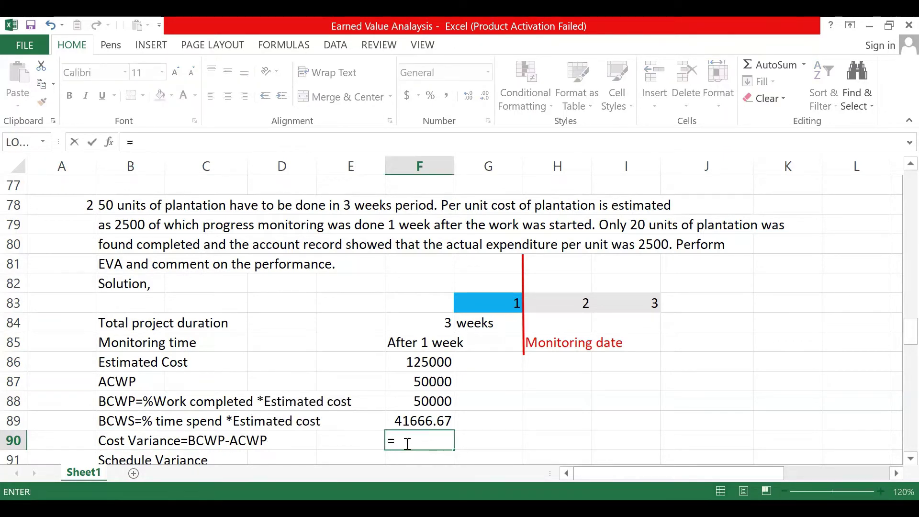
left_click(428, 399)
type("-")
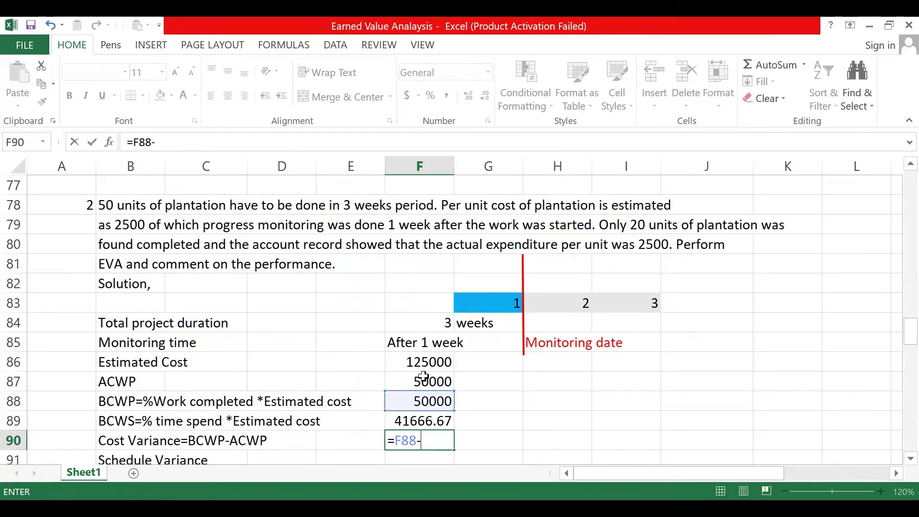
left_click(427, 382)
key("Return")
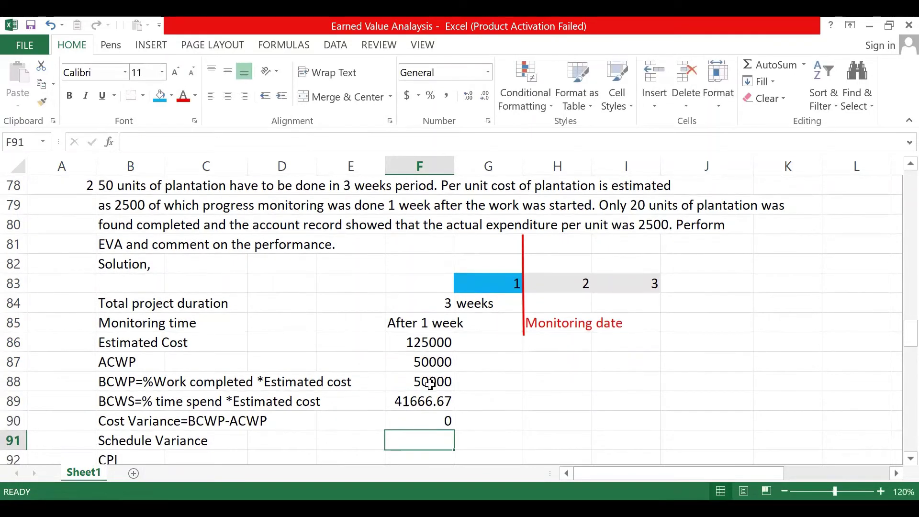
Enter the comment "Actual cost=Budgeted Cost" in G90 beside the cost variance
left_click(497, 419)
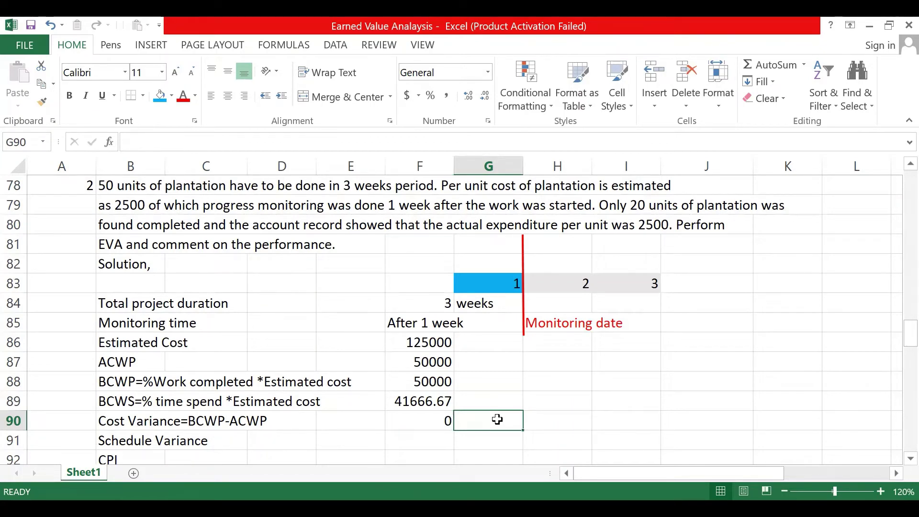
type("Act")
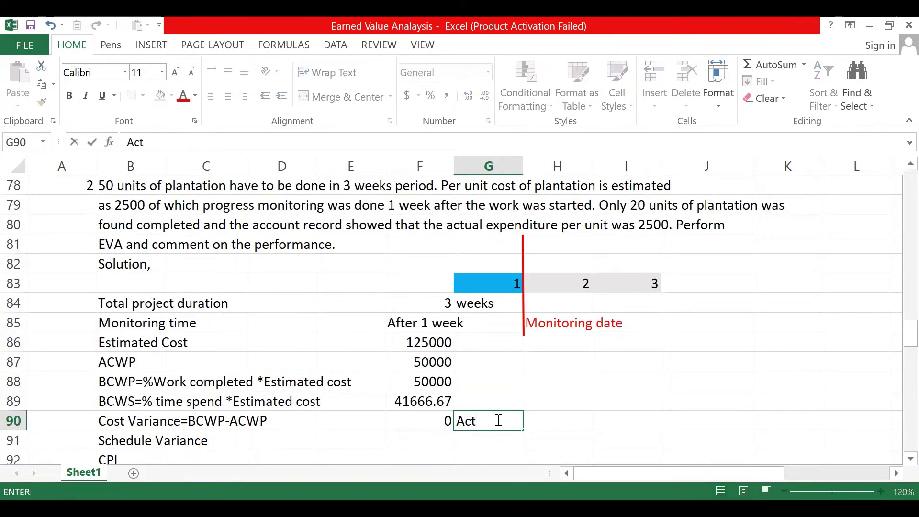
type("ual cost")
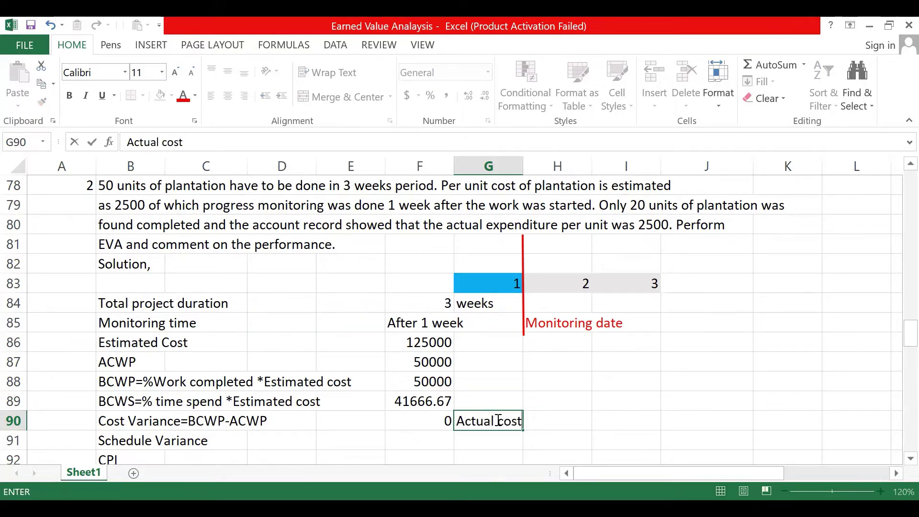
type("=Budg")
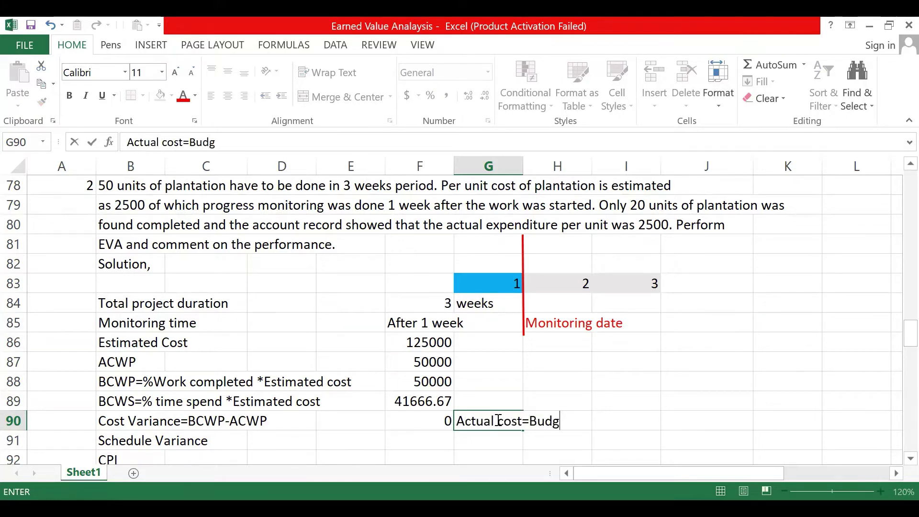
type("eted Cost")
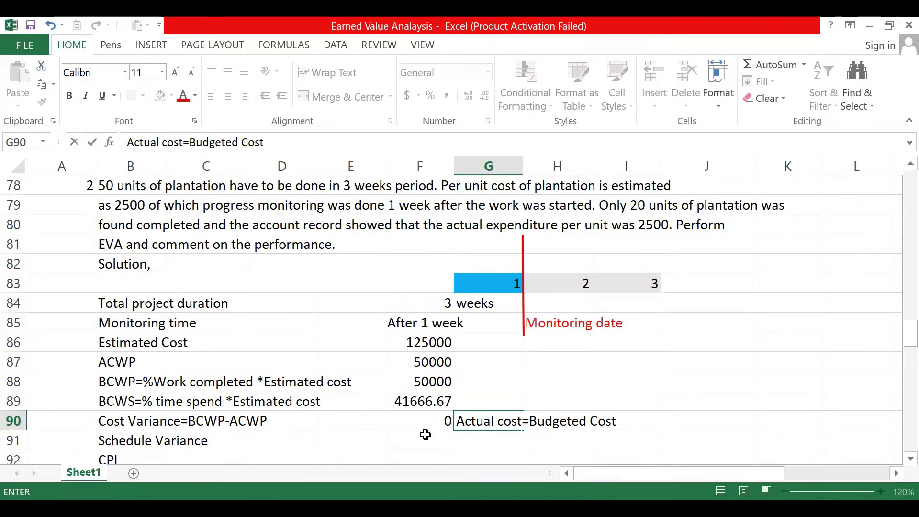
Extend the Schedule Variance label in B91 to read "Schedule Variance=BCWP-BCWS"
left_click(122, 440)
double_click(208, 441)
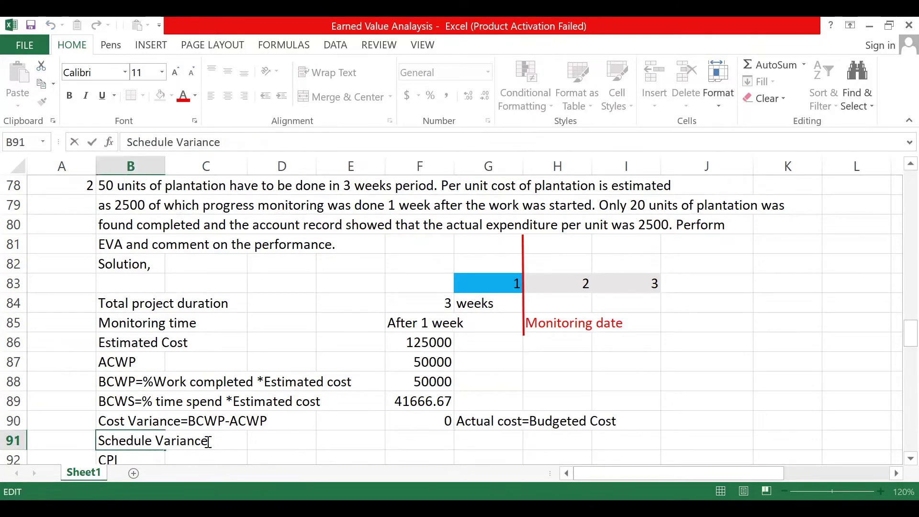
type("=BCWP")
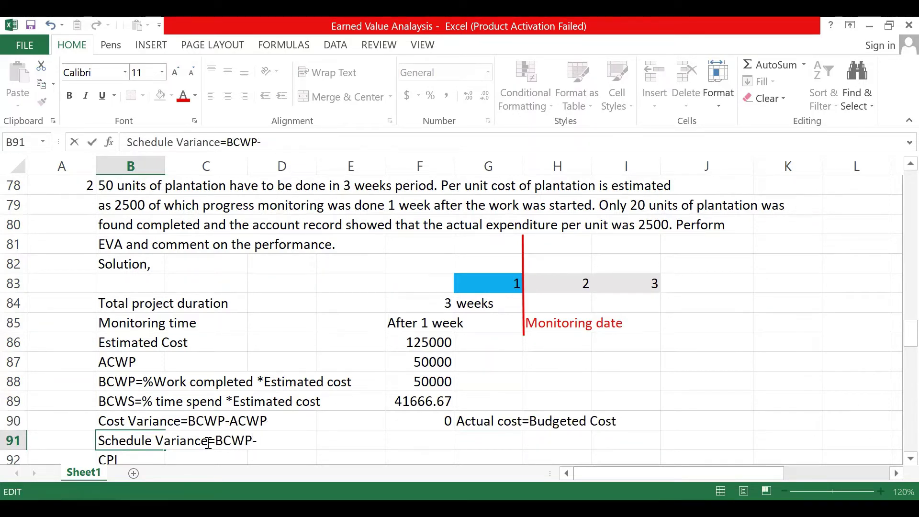
type("-BCWS")
Calculate the schedule variance in F91 by subtracting the BCWS from the BCWP with =F88-F89
left_click(410, 438)
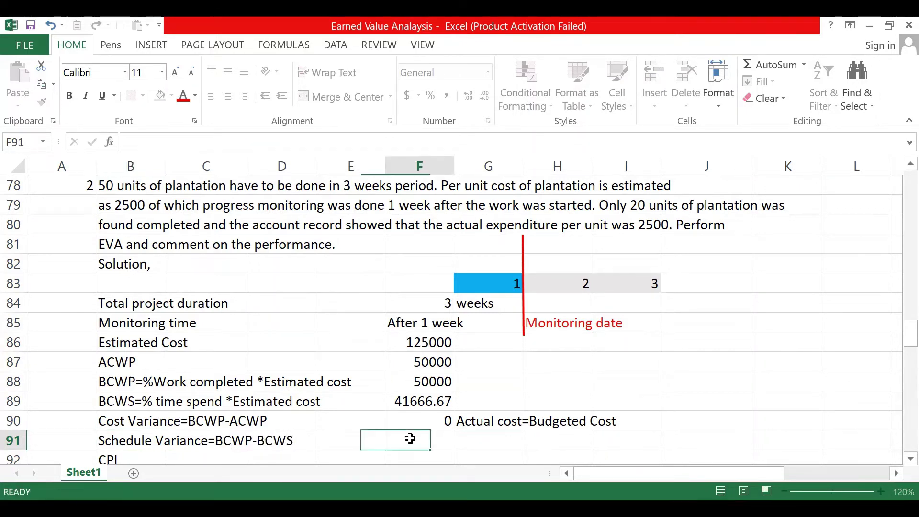
type("=")
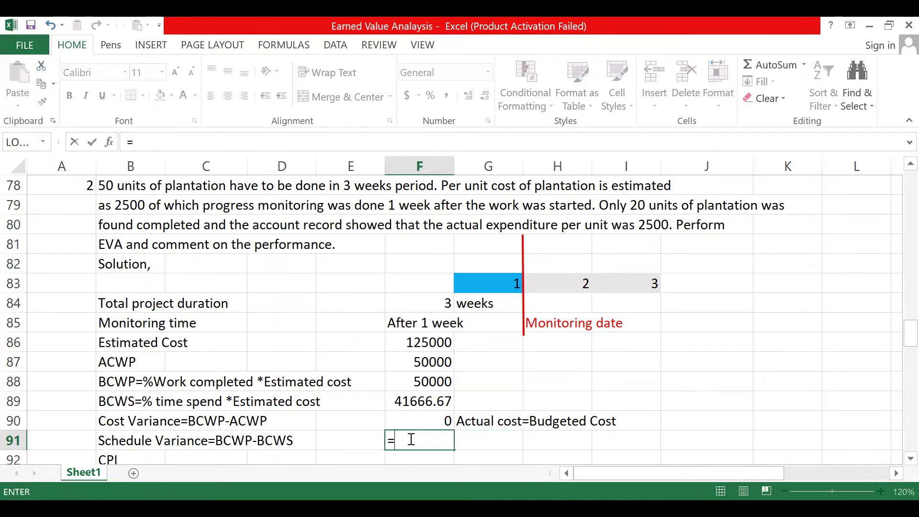
left_click(438, 381)
type("-")
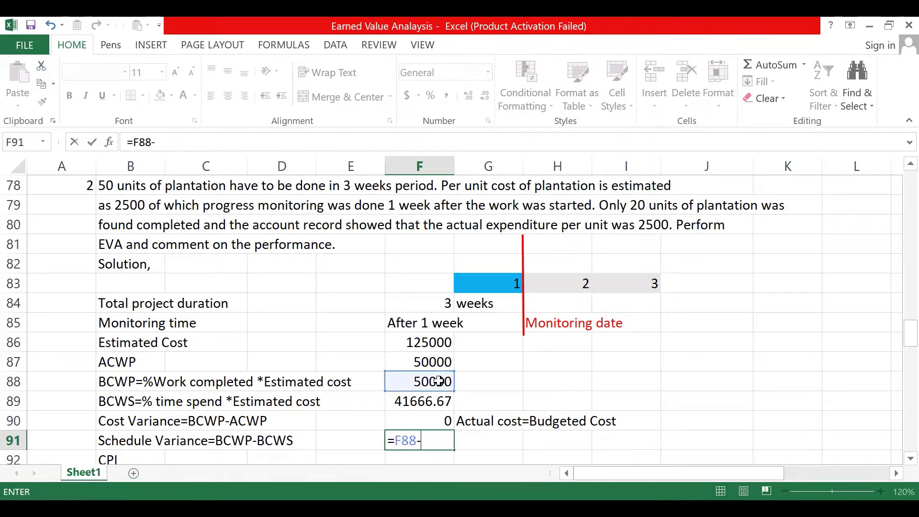
left_click(433, 403)
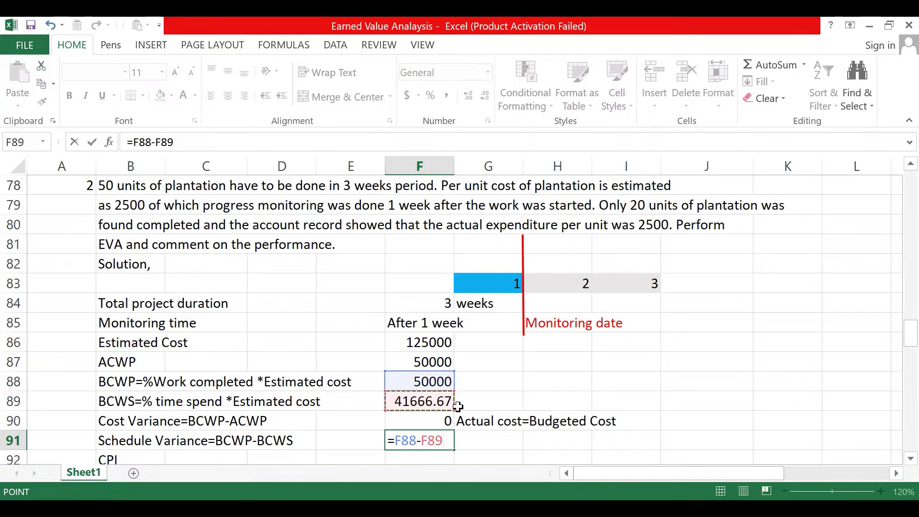
key("Return")
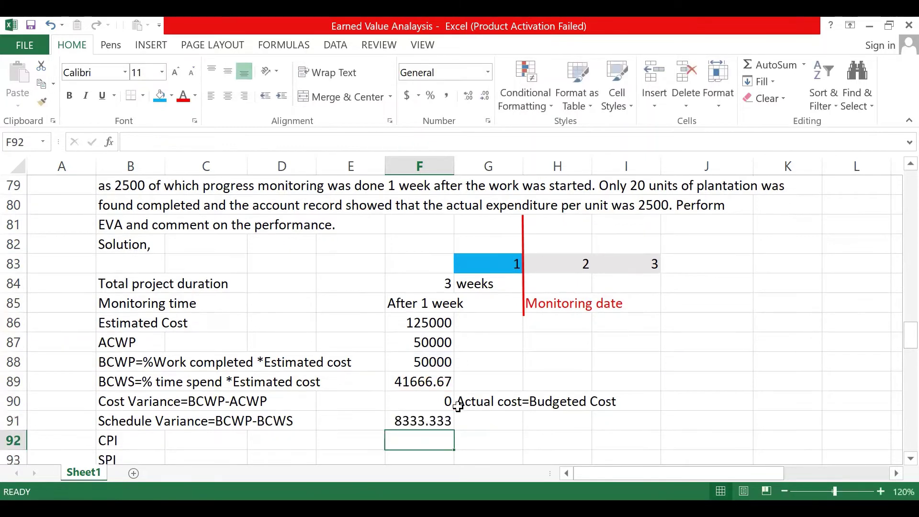
left_click(466, 418)
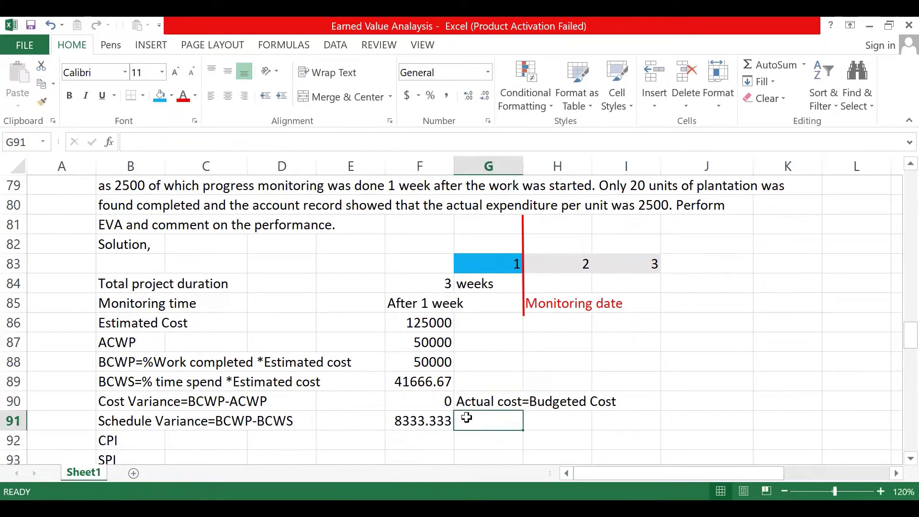
type("+v")
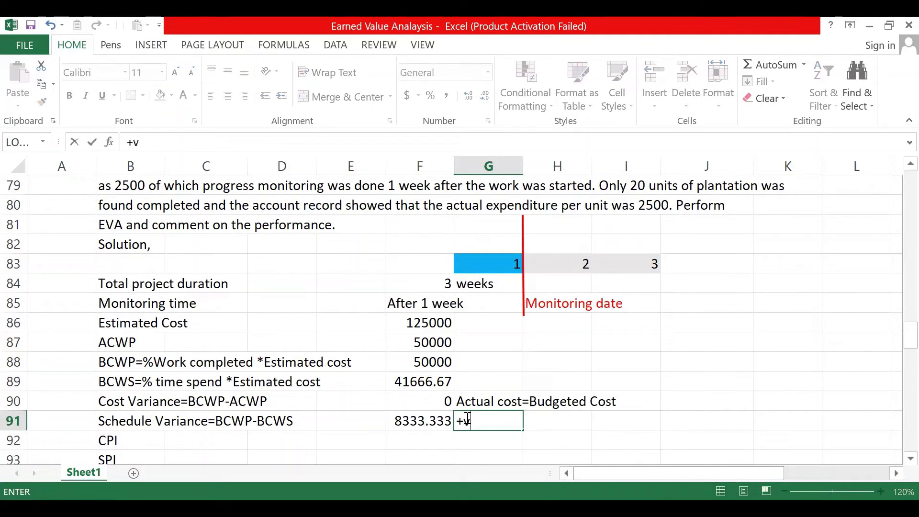
type("e, behind")
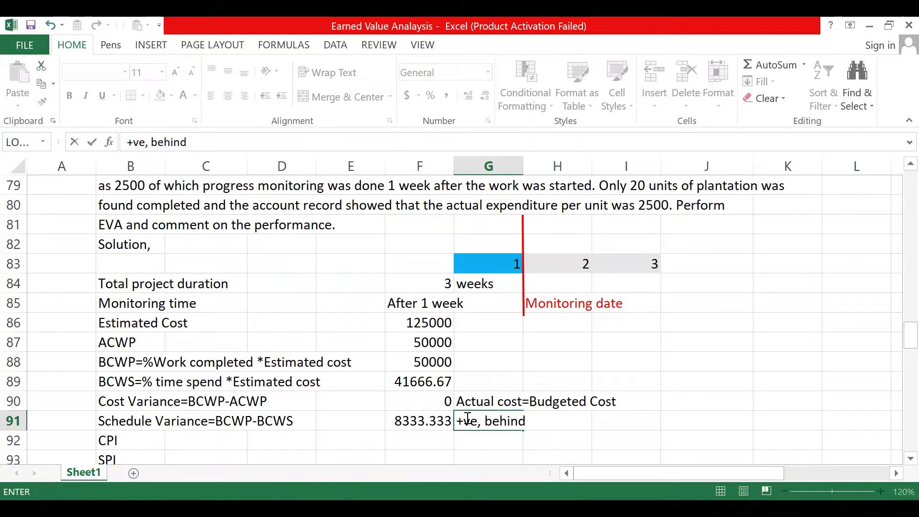
type(" the sche")
key("BackSpace")
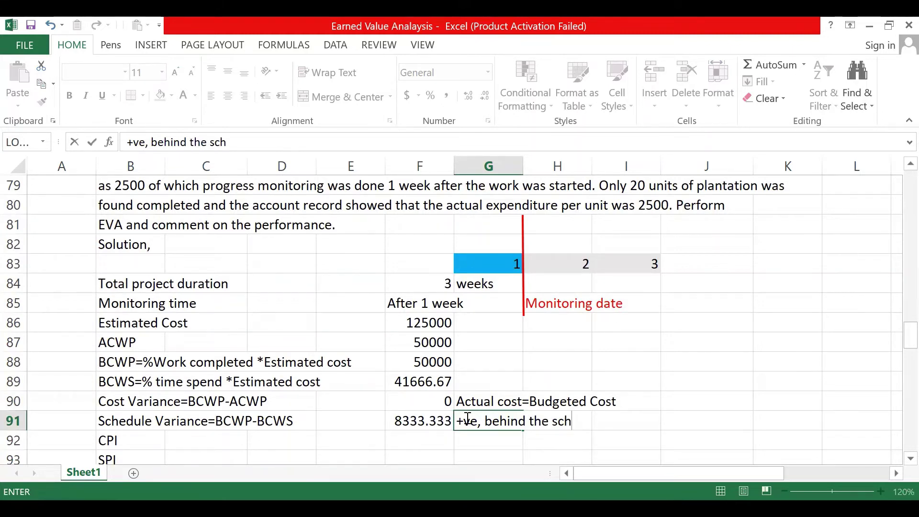
key("BackSpace")
key("BackSpace")
key("BackSpace")
key("BackSpace")
key("BackSpace")
key("BackSpace")
key("BackSpace")
key("BackSpace")
key("BackSpace")
key("BackSpace")
key("BackSpace")
key("BackSpace")
key("BackSpace")
key("BackSpace")
type("ahead")
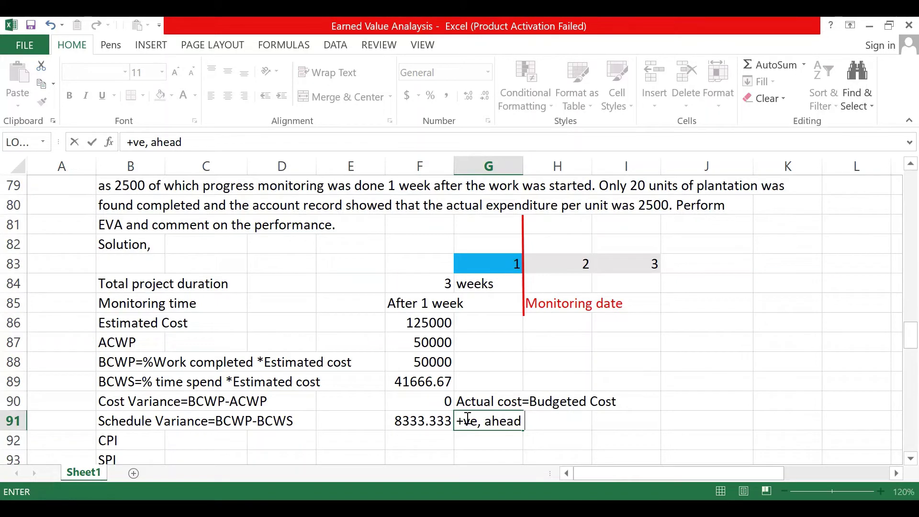
type(" of schedule.")
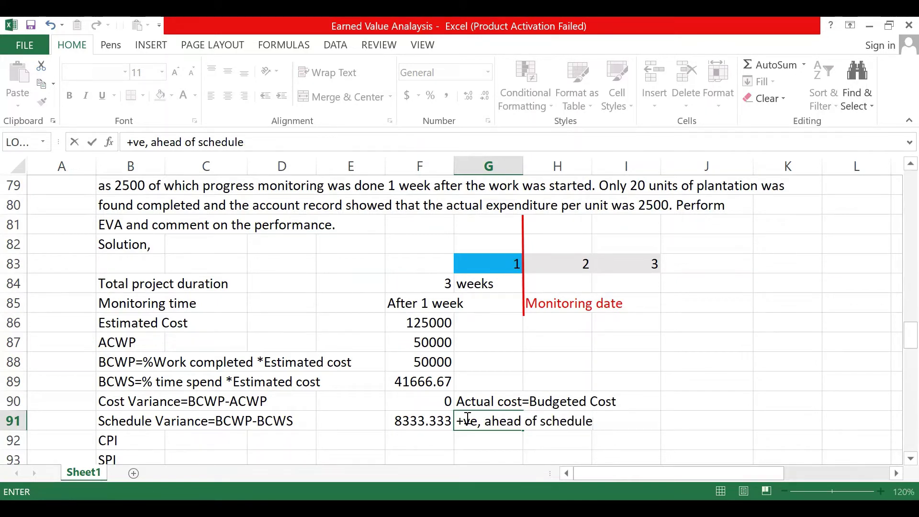
left_click(106, 448)
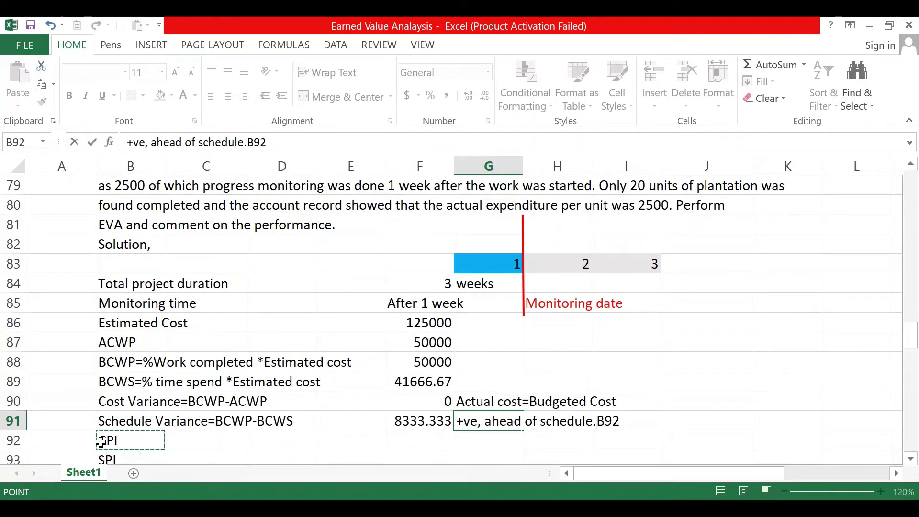
key("Escape")
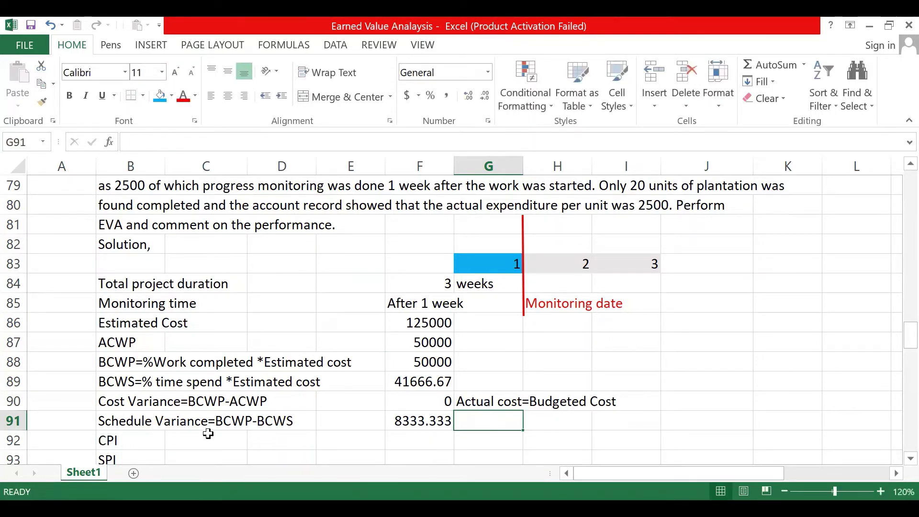
key("ctrl+z")
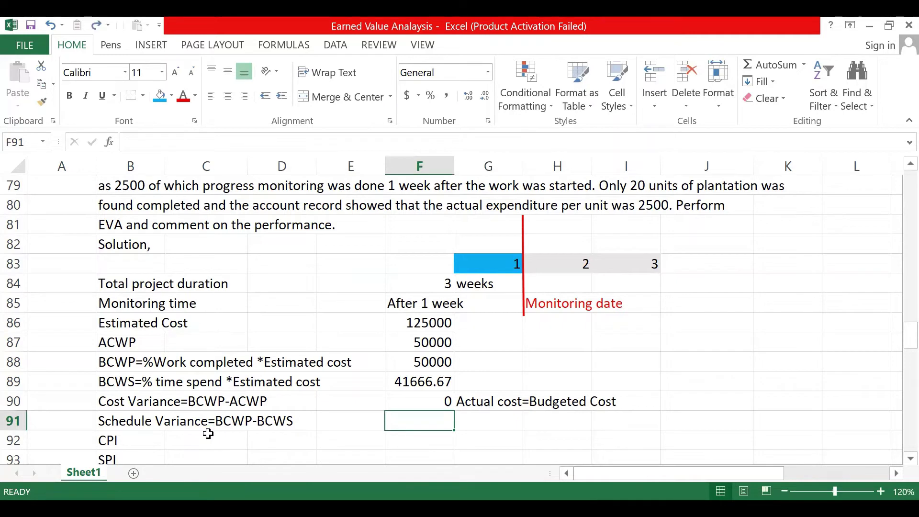
key("ctrl+y")
Enter the comment "Ahead of schedule" in G91 beside the schedule variance
left_click(471, 417)
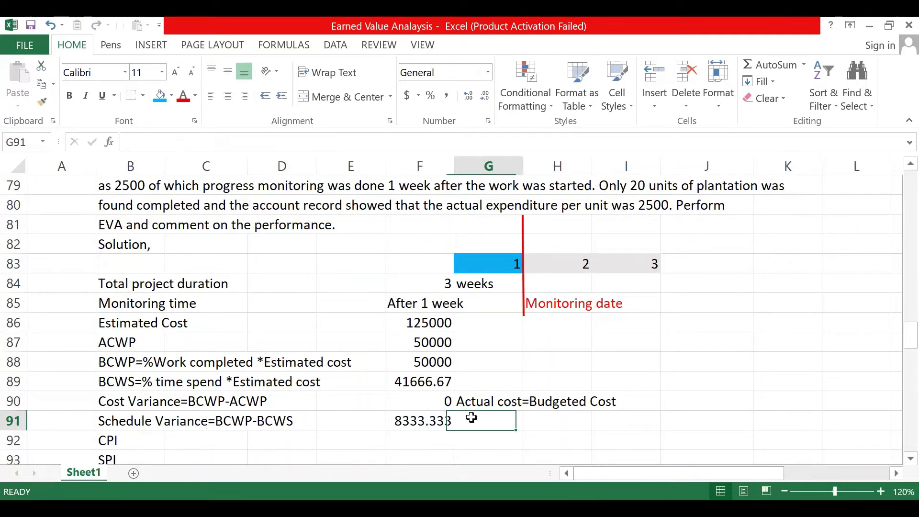
type("Ahe")
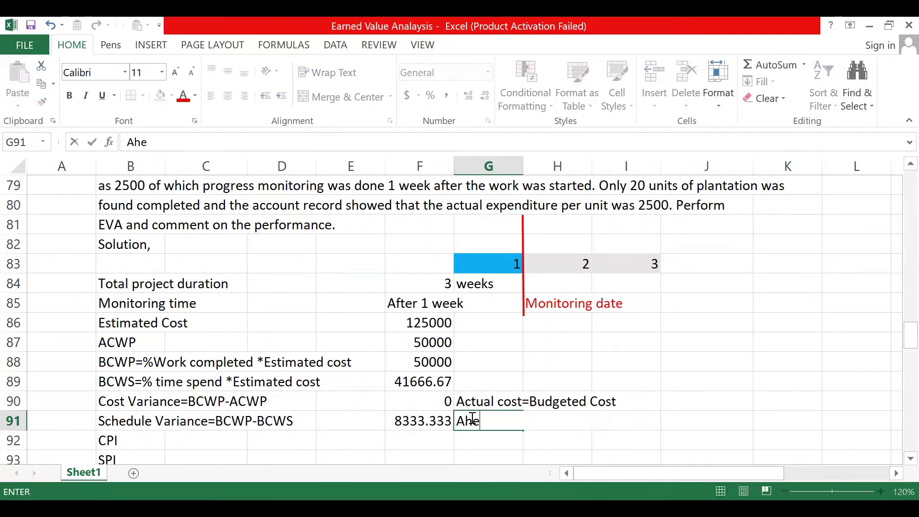
type("ad of sc")
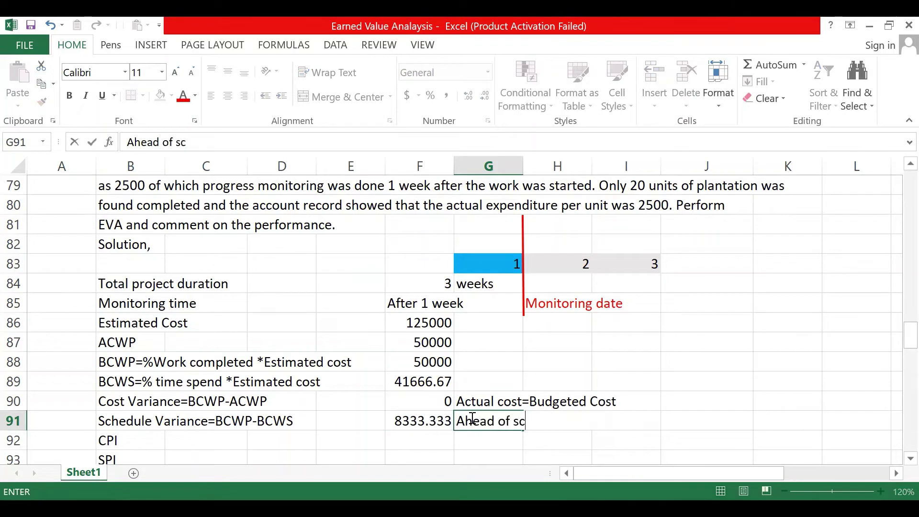
type("hedule")
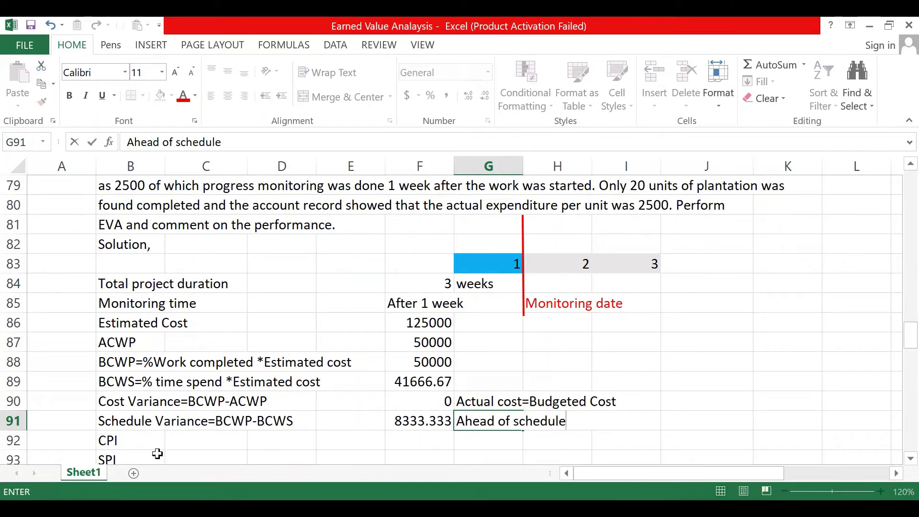
Extend the CPI label in B92 to read "CPI=BCWP/ACWP"
left_click(121, 439)
double_click(121, 440)
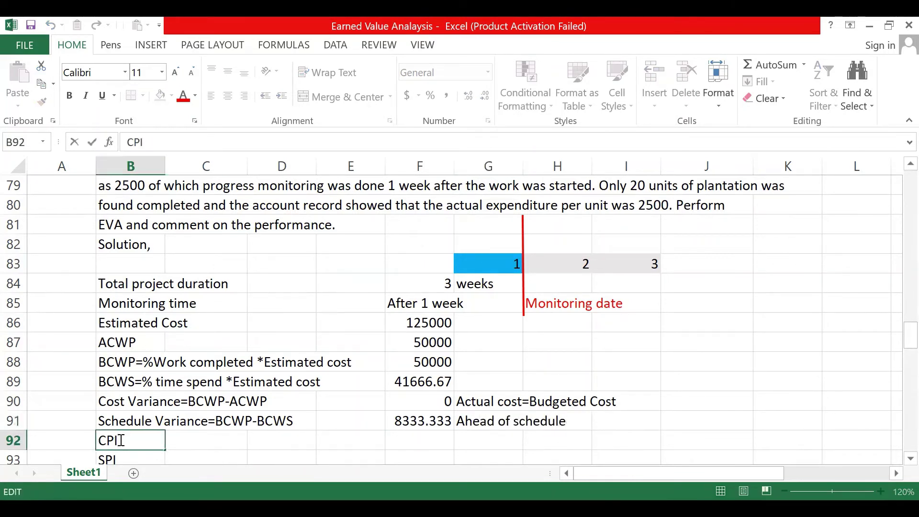
type("=BCWP")
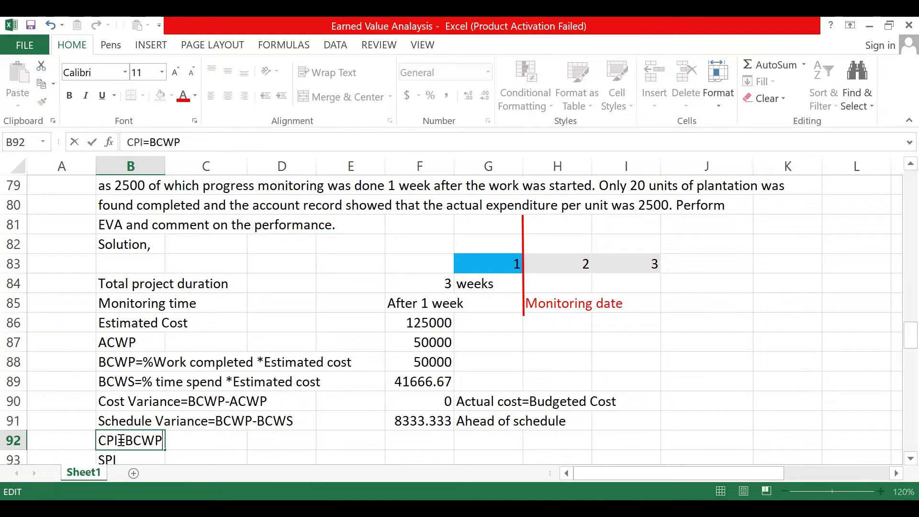
type("/ACW")
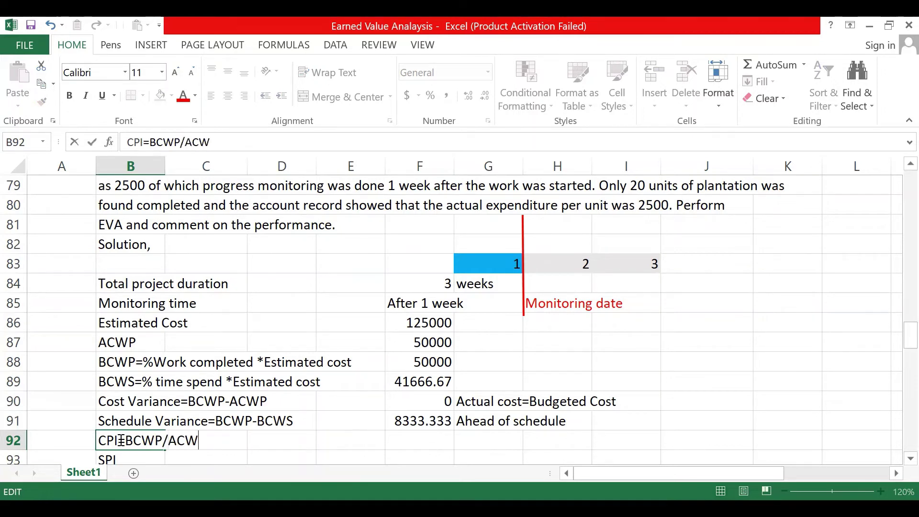
type("P")
Calculate the CPI in F92 by dividing the BCWP by the ACWP with =F88/F87
left_click(404, 439)
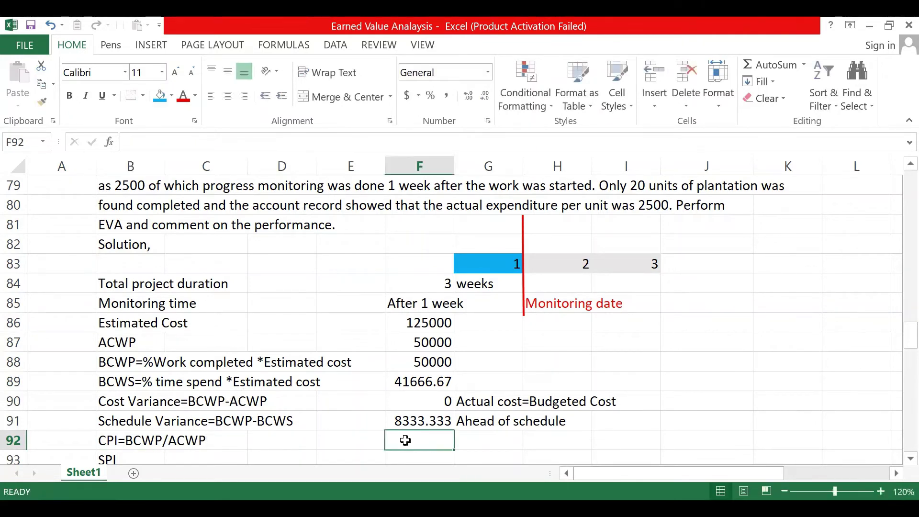
type("=")
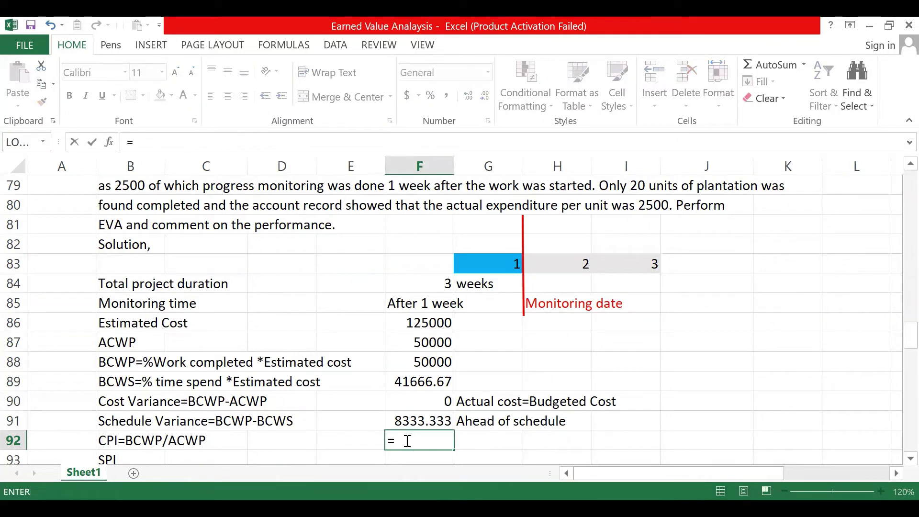
left_click(415, 363)
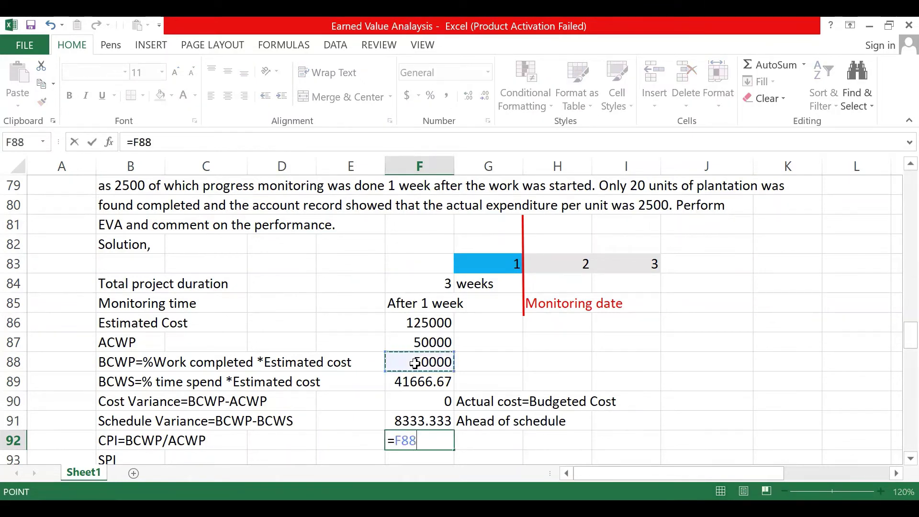
type("/")
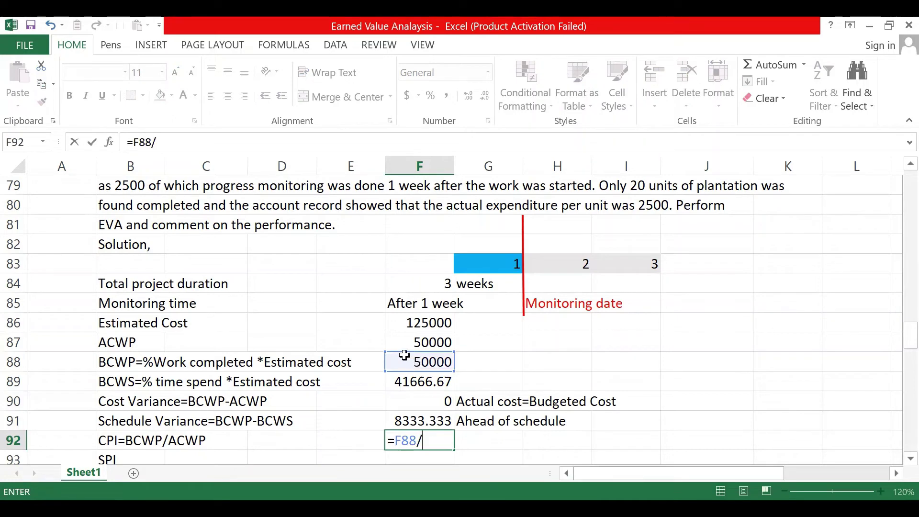
left_click(427, 342)
key("Return")
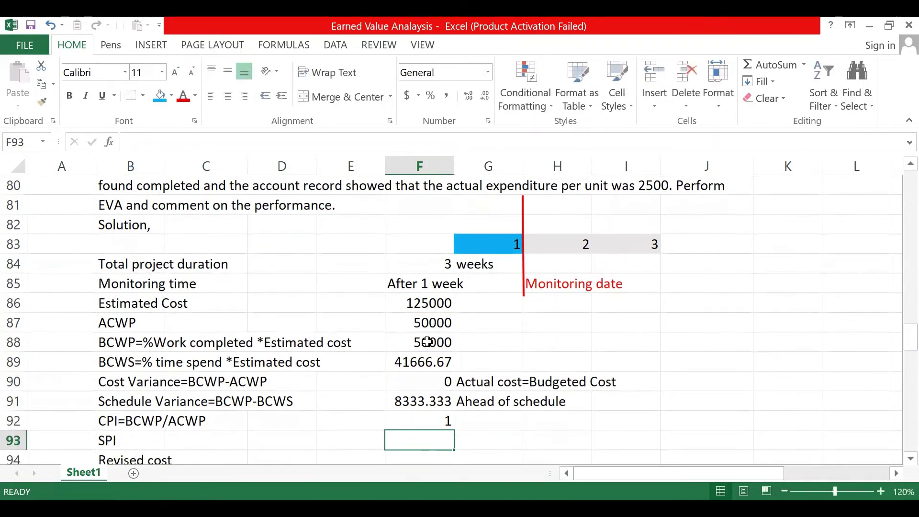
Copy the comment "Actual cost=Budgeted Cost" from G90 into G92 beside the CPI
left_click(491, 419)
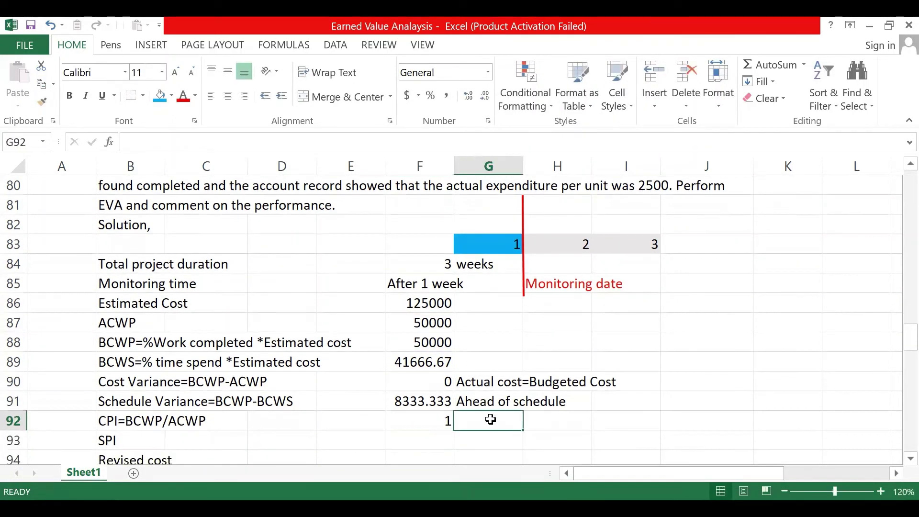
left_click(489, 384)
key("ctrl+c")
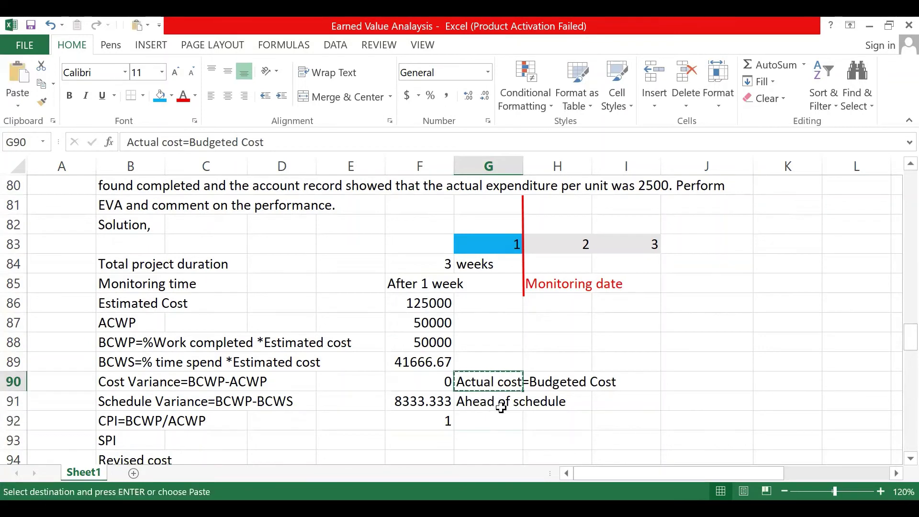
left_click(488, 421)
key("ctrl+v")
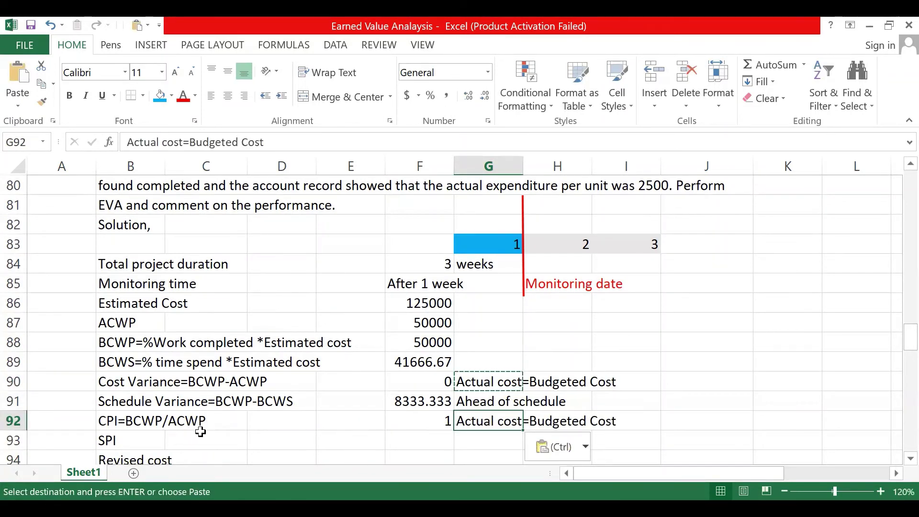
Extend the SPI label in B93 to read "SPI=BCWP/BCWS"
scroll(114, 448, "down", 2)
left_click(128, 341)
scroll(133, 376, "down", 1)
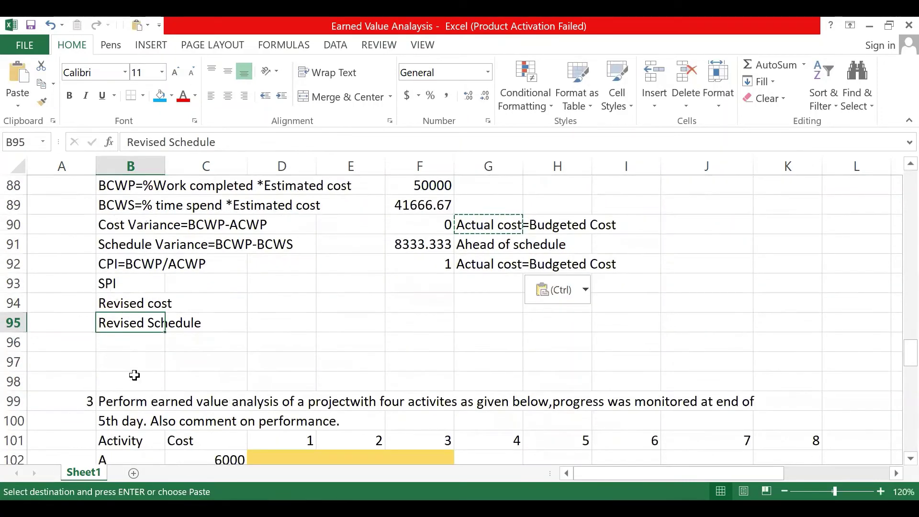
key("Up")
key("Up")
key("Up")
key("Up")
key("Up")
key("Up")
key("Up")
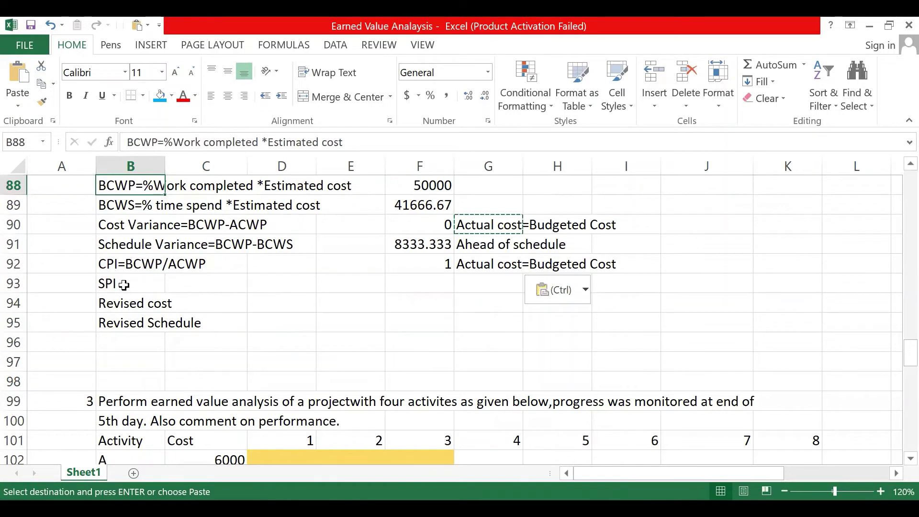
double_click(123, 286)
type("=B")
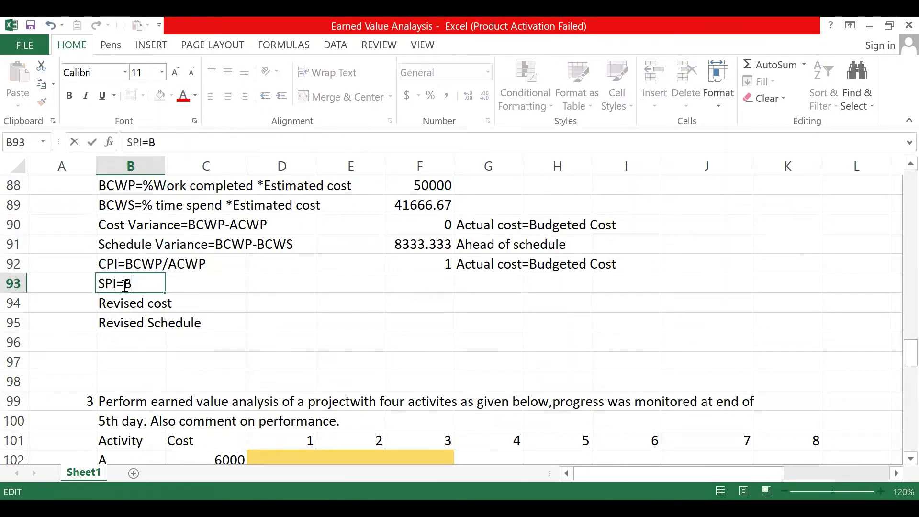
type("CWP/")
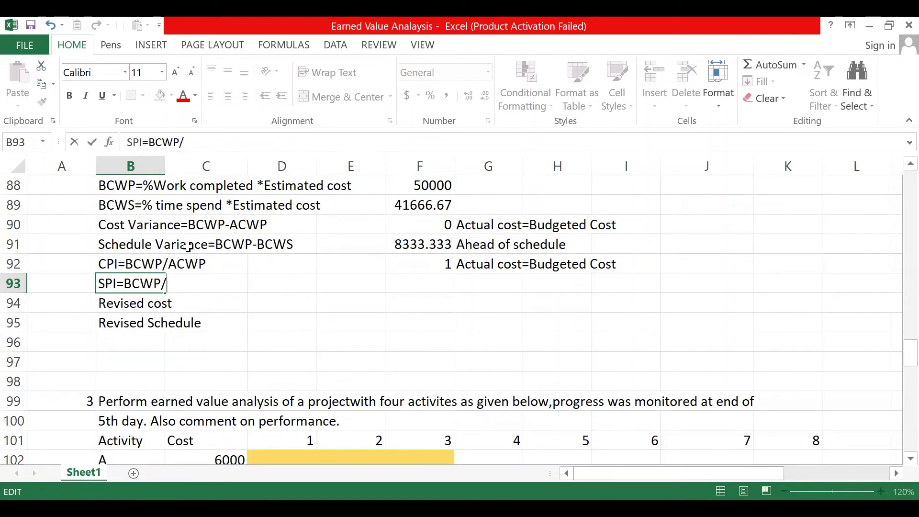
type("BCWS")
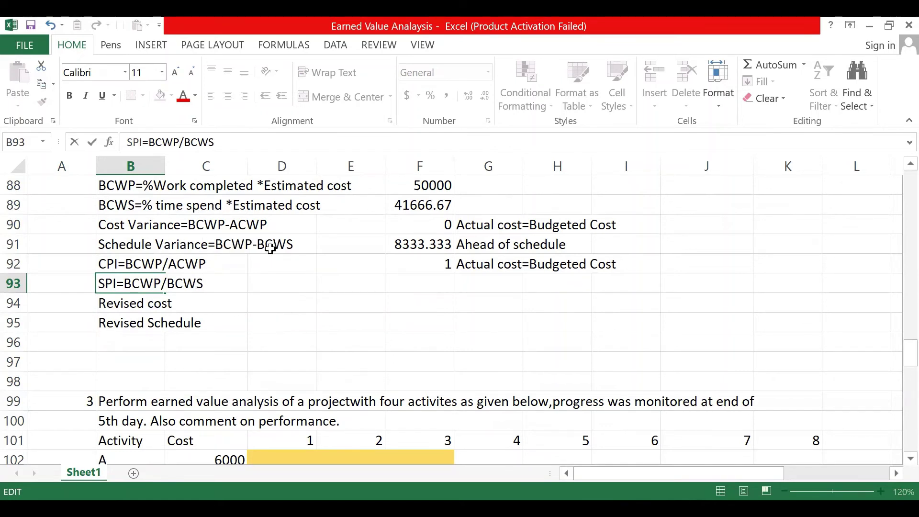
Calculate the SPI in F93 by dividing the BCWP by the BCWS with =F88/F89
left_click(401, 285)
type("=")
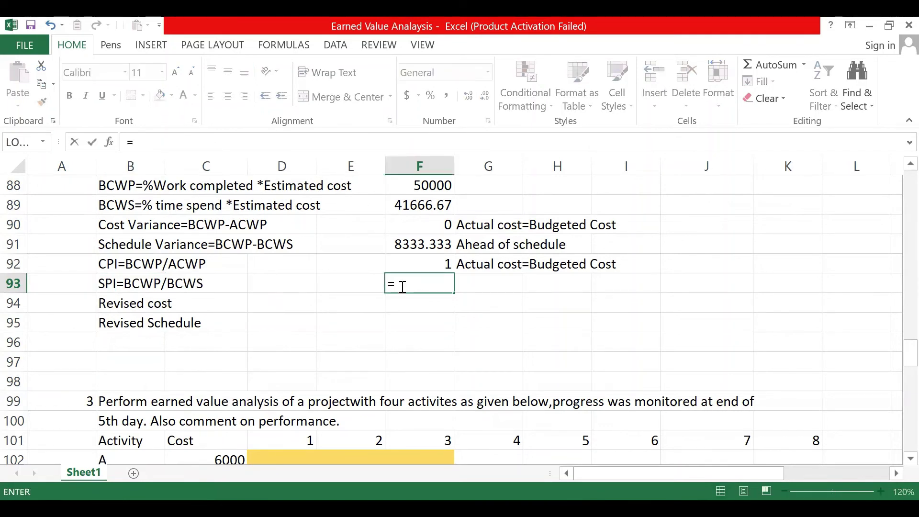
left_click(426, 186)
type("/")
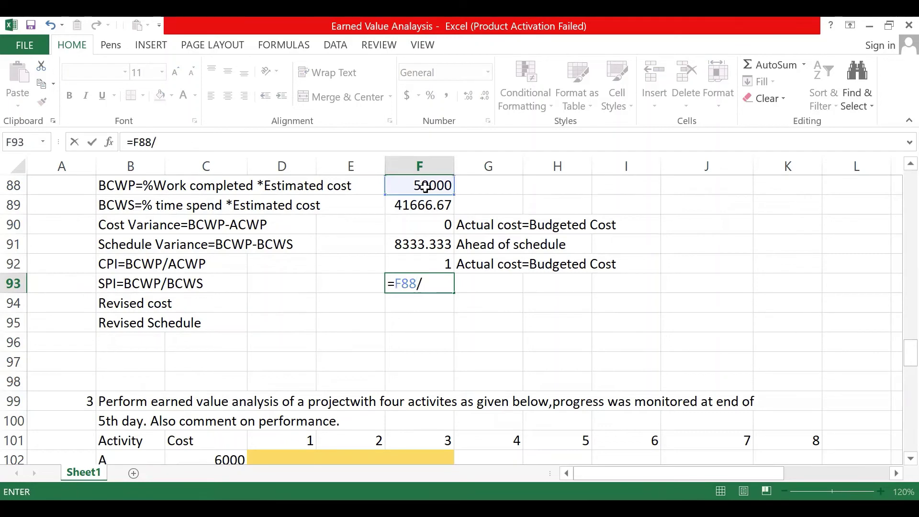
left_click(432, 205)
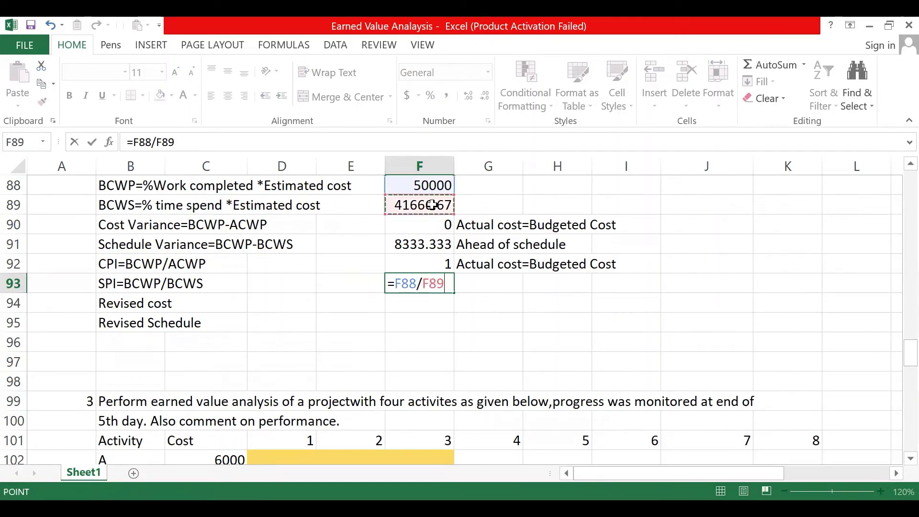
key("Return")
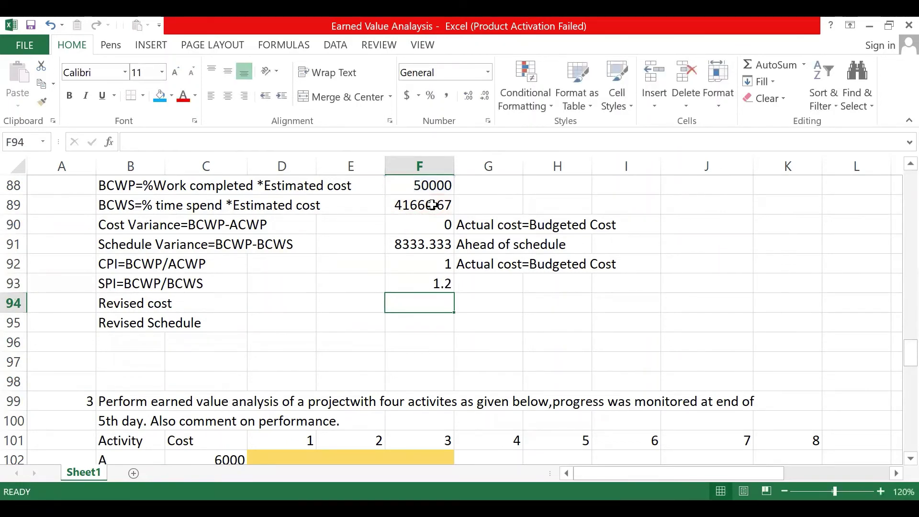
Enter the comment "Ahead of schedule" in G93 beside the SPI
left_click(473, 290)
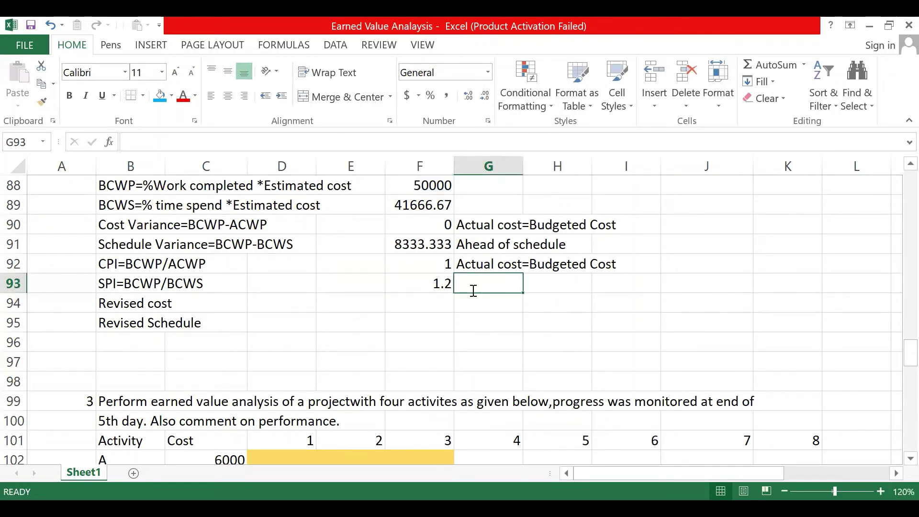
type("Ahead o")
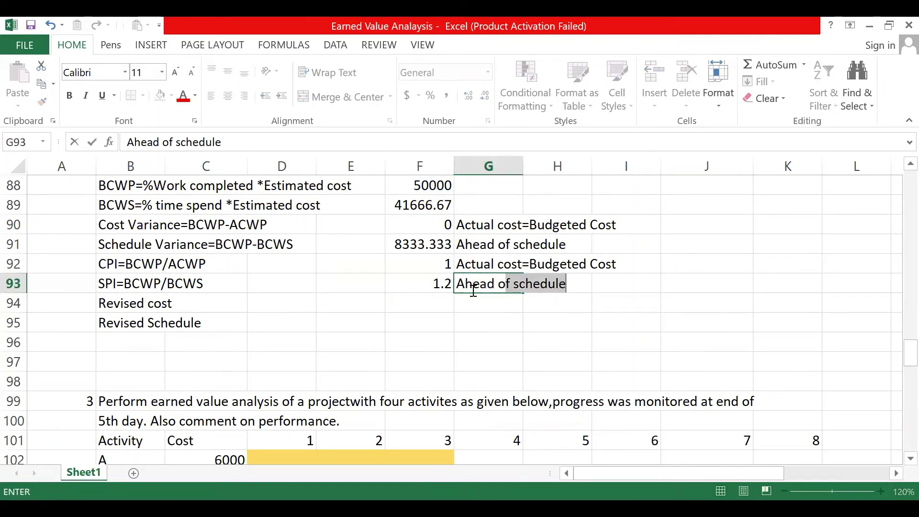
left_click(377, 308)
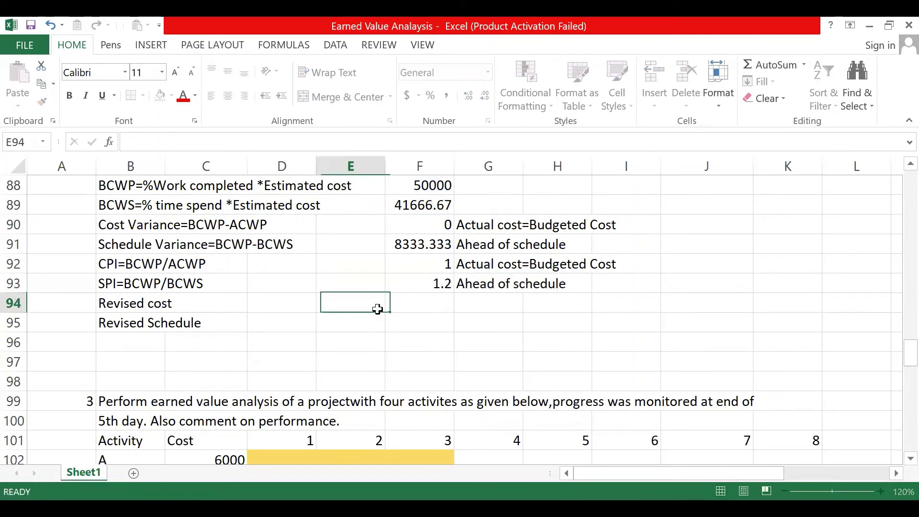
Extend the revised cost label in B94 to read "Revised cost=Estimated cost/CPI"
left_click(412, 304)
left_click(174, 301)
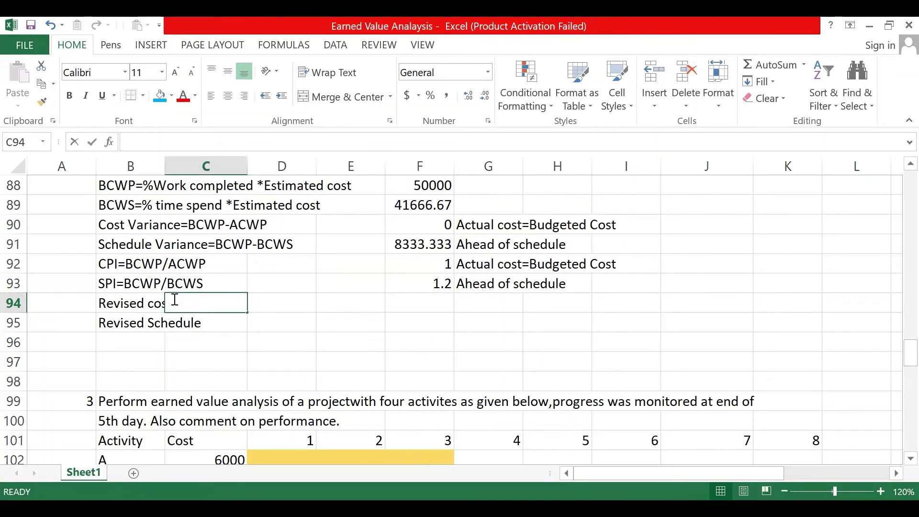
double_click(138, 301)
left_click(180, 304)
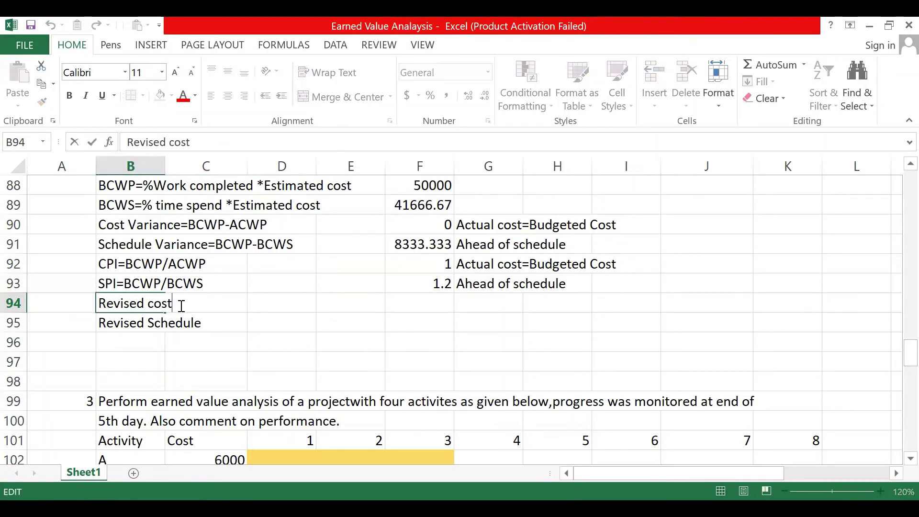
type("=Estimated")
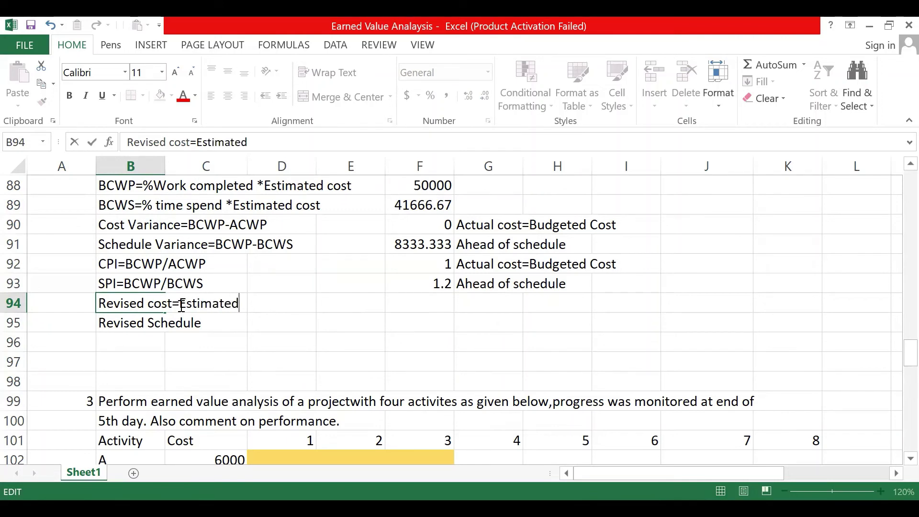
type(" cost/CPI")
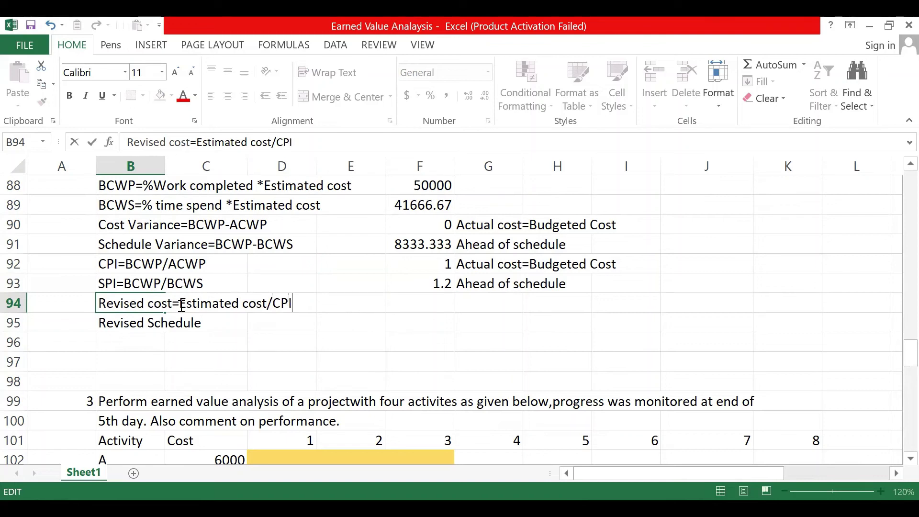
Extend the revised schedule label in B95 to read "Revised Schedule=Estimated duration/SPI"
left_click(195, 322)
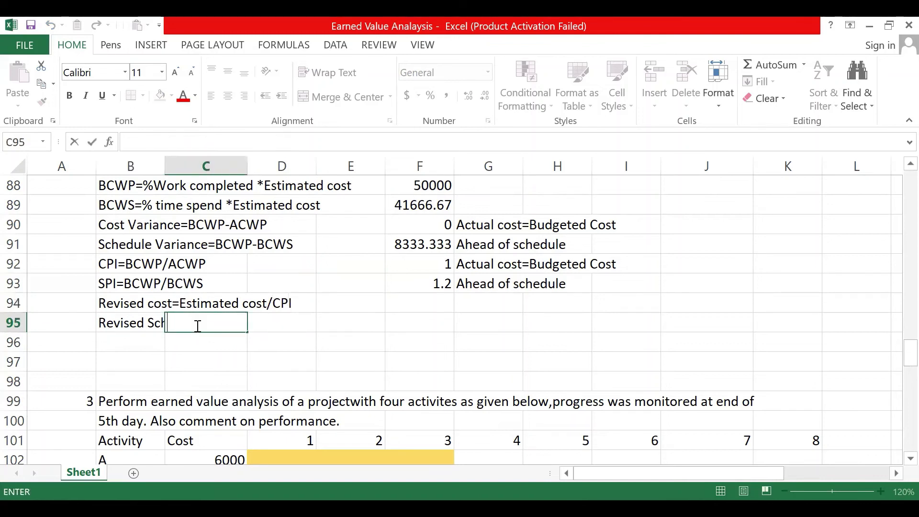
left_click(122, 323)
double_click(206, 324)
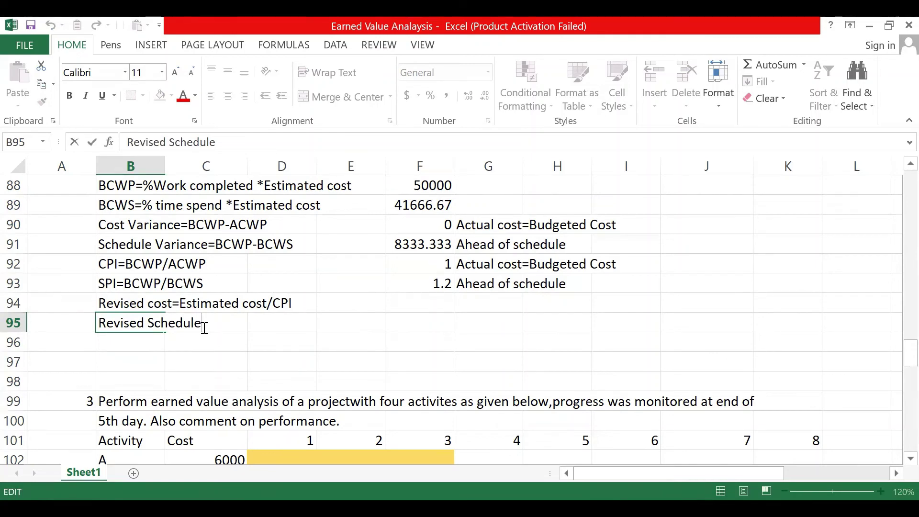
type("=Estimated")
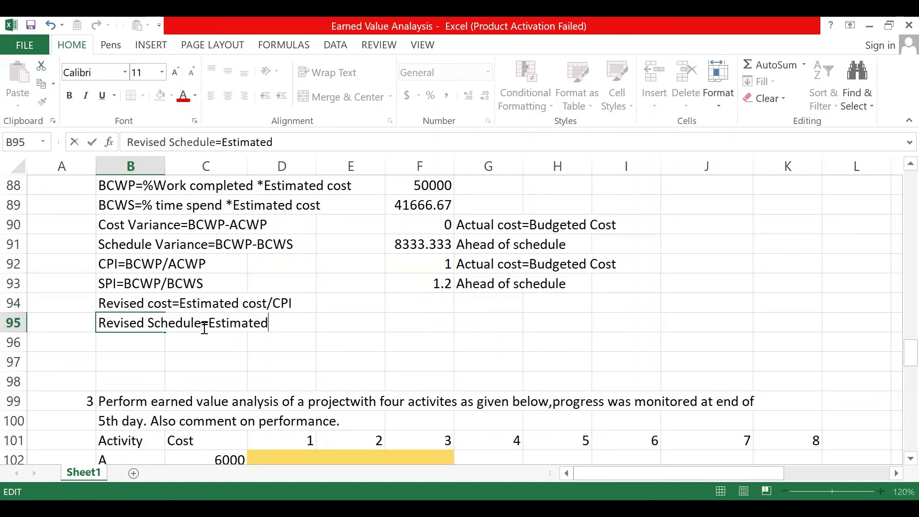
type(" duration/")
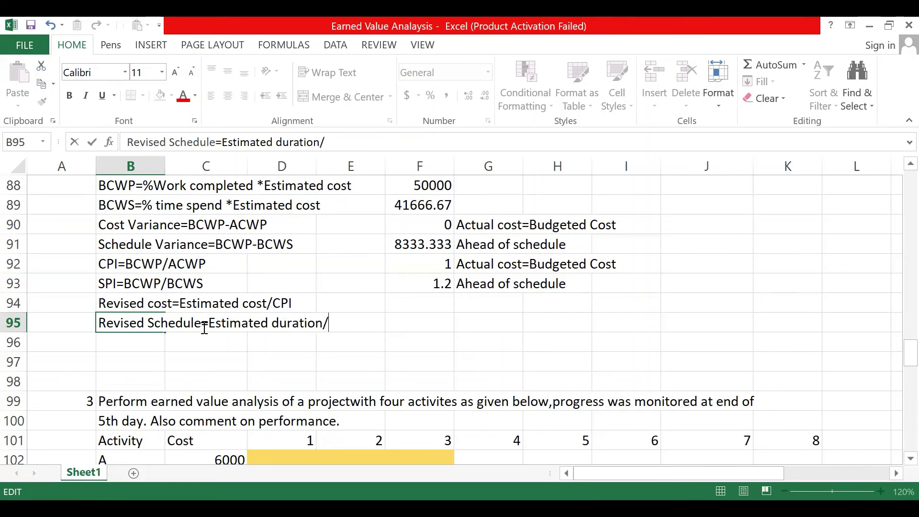
type("SPI")
Calculate the revised cost in F94 by dividing the estimated cost by the CPI with =F86/F92
left_click(397, 305)
type("=")
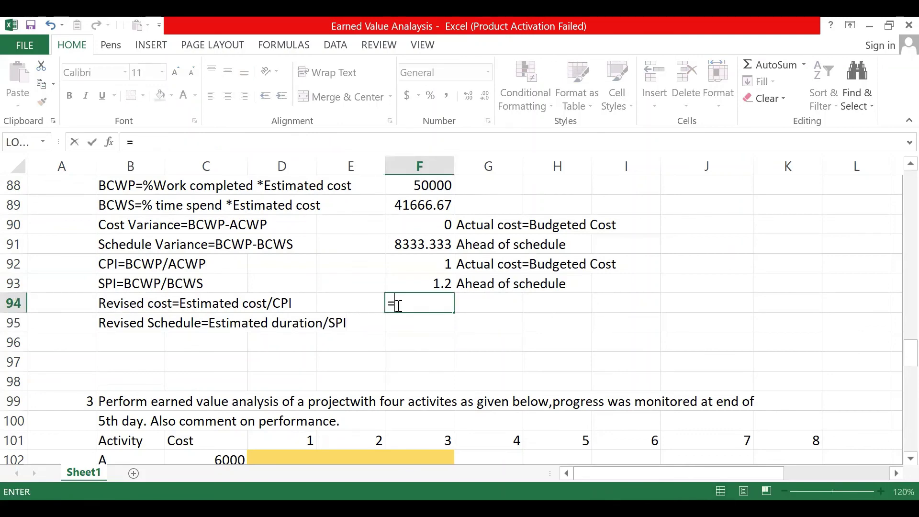
key("Up")
key("Up")
key("Up")
key("Up")
key("Up")
key("Up")
key("Up")
key("Up")
key("Up")
key("Up")
key("Up")
key("Up")
key("Up")
key("Up")
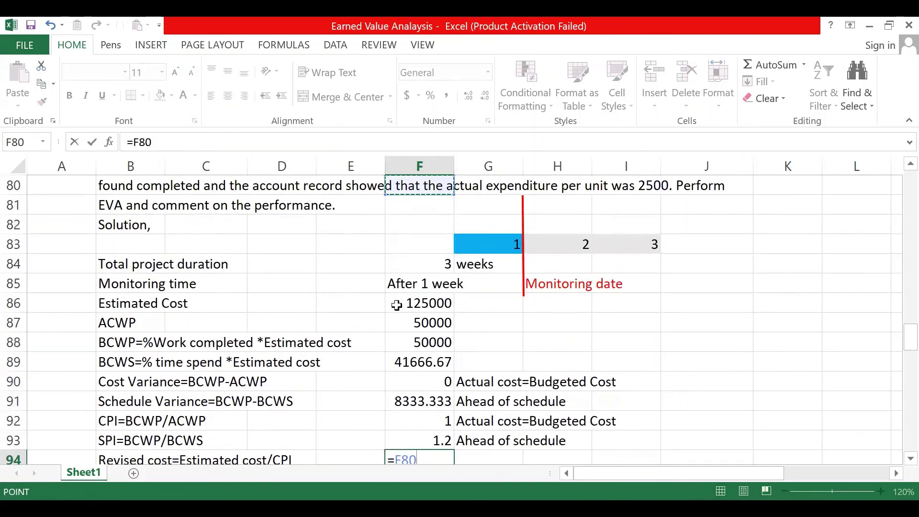
left_click(431, 305)
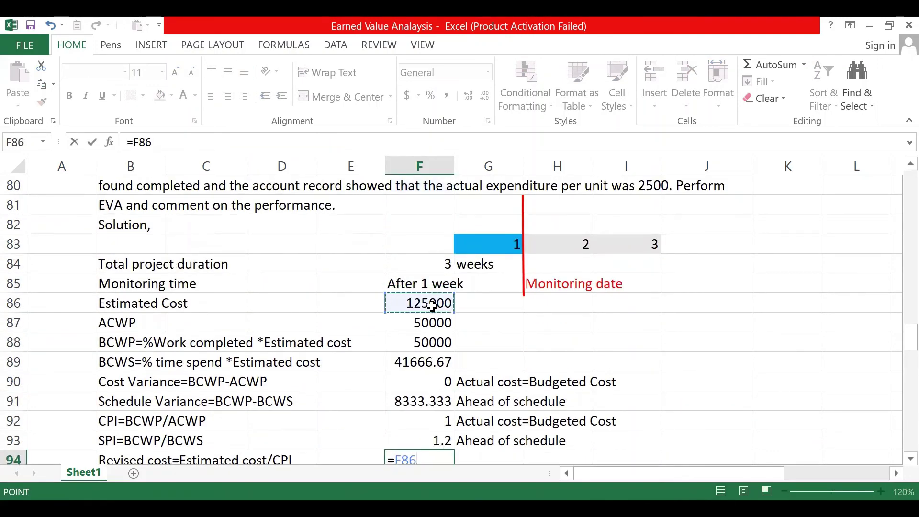
type("/")
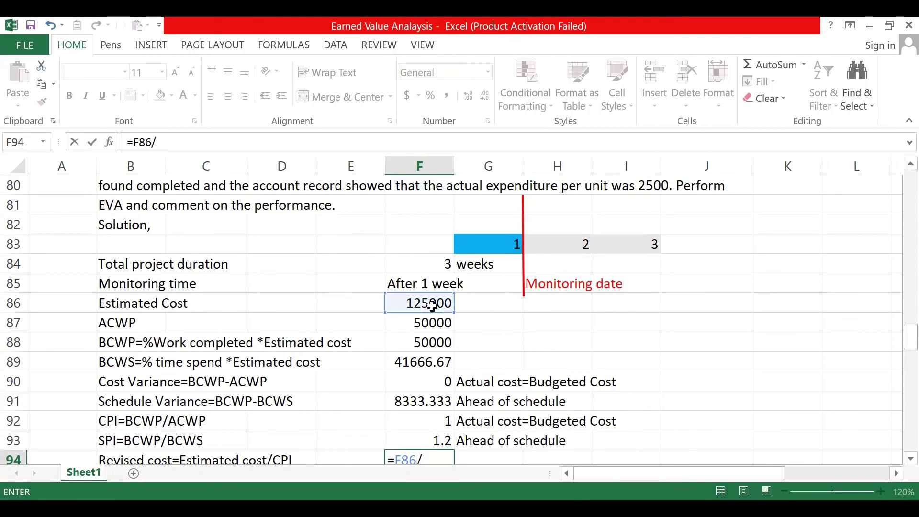
left_click(429, 419)
key("Return")
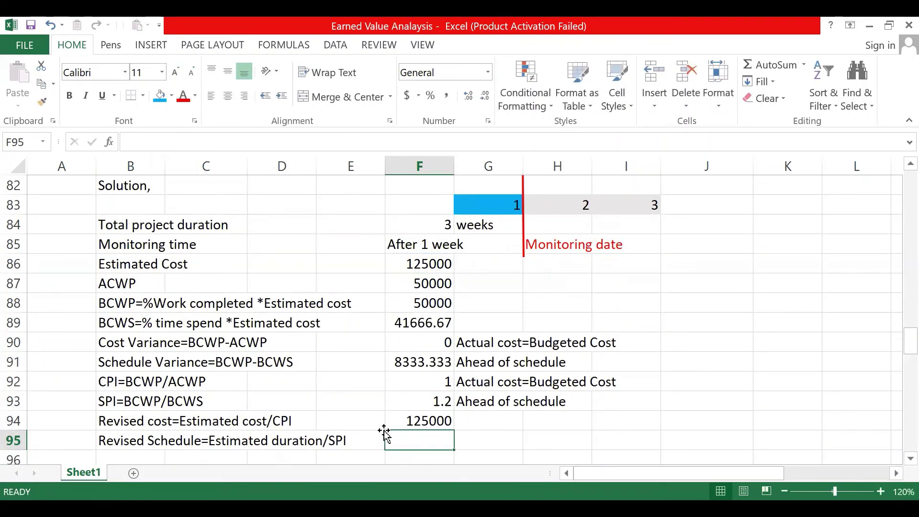
Calculate the revised schedule in F95 by dividing the 3-week duration by the SPI with =3/F93
type("=")
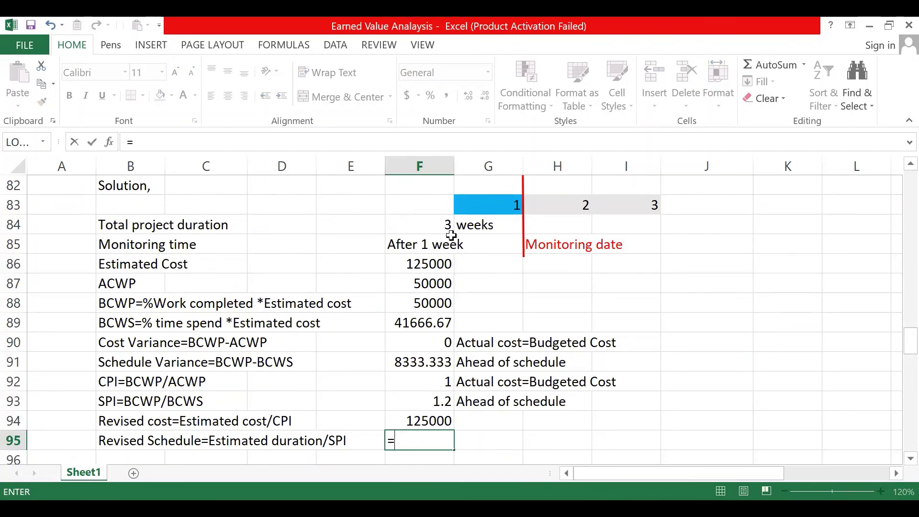
type("3/")
left_click(417, 401)
key("Return")
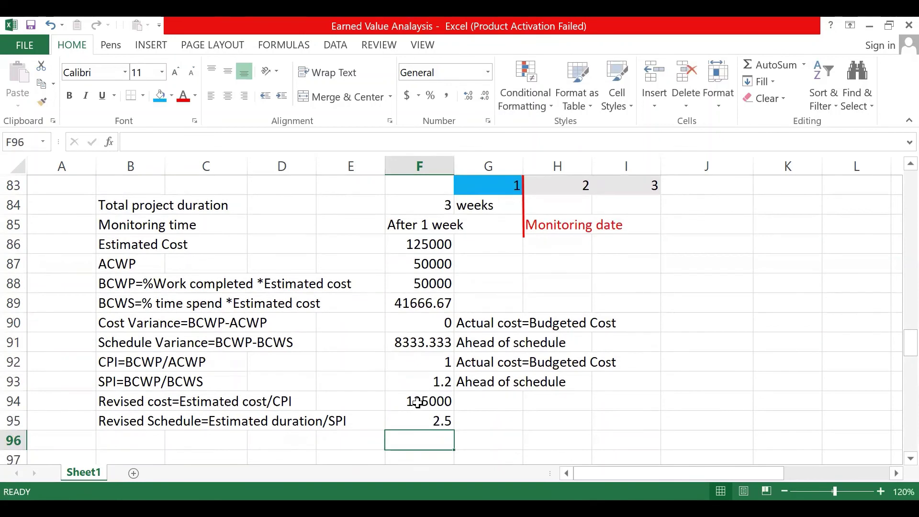